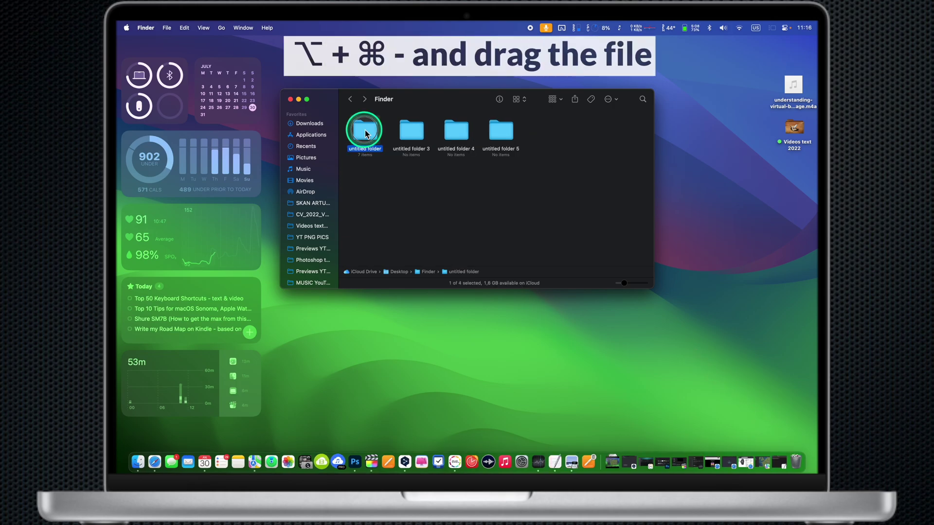
Create an alias of 'untitled folder' on the desktop with Option+Command drag and open it.
drag(364, 130, 716, 159)
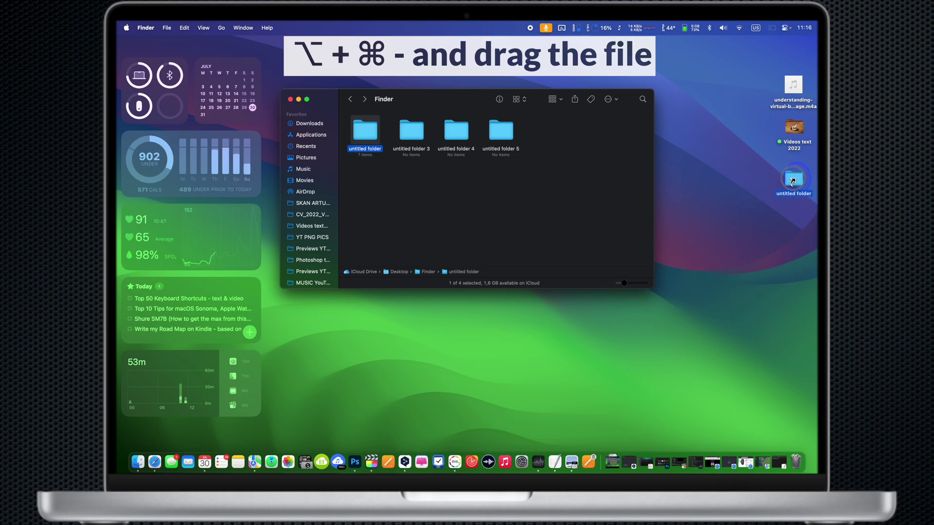
click(782, 206)
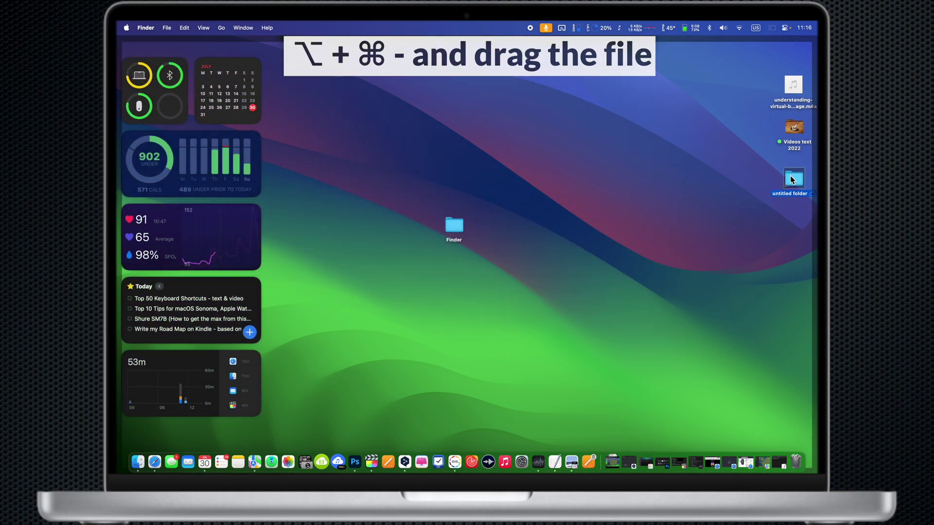
double_click(791, 176)
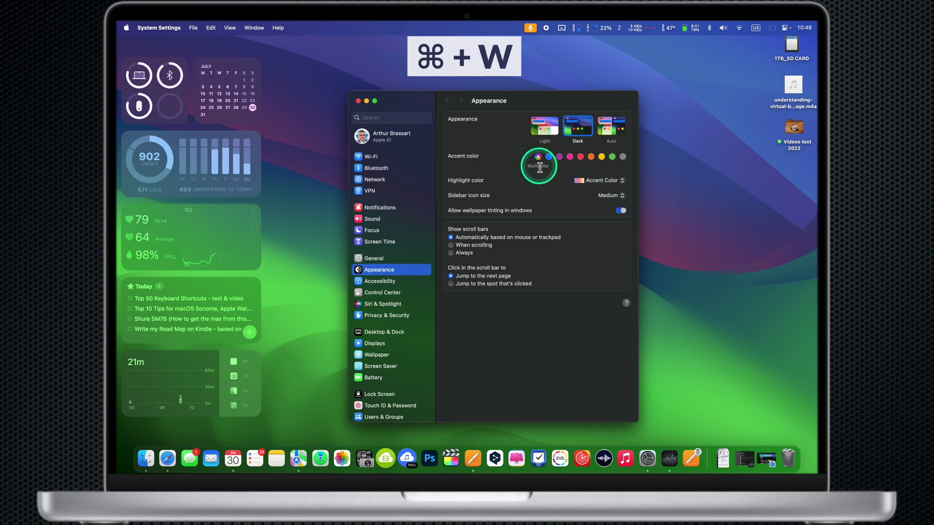
Close System Settings, minimize the Safari YouTube window, and set the Dock to auto-hide.
key(super+w)
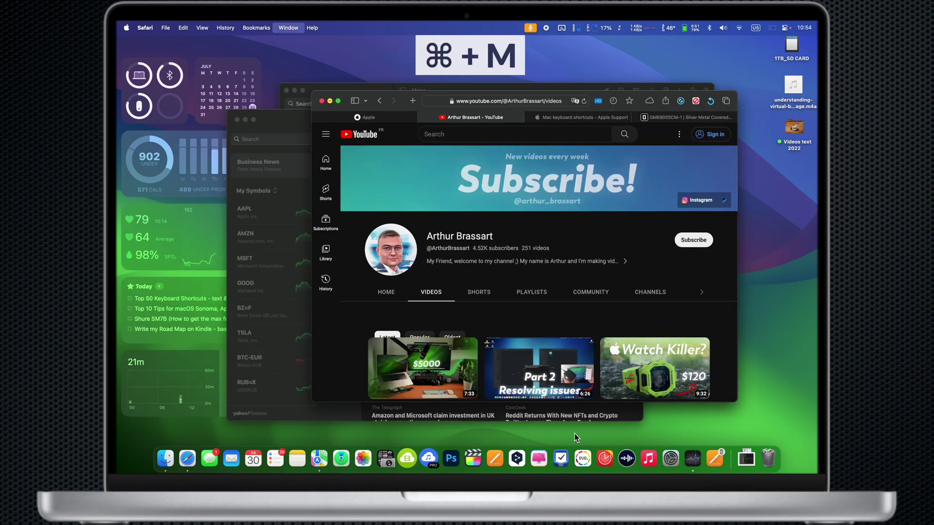
key(super+m)
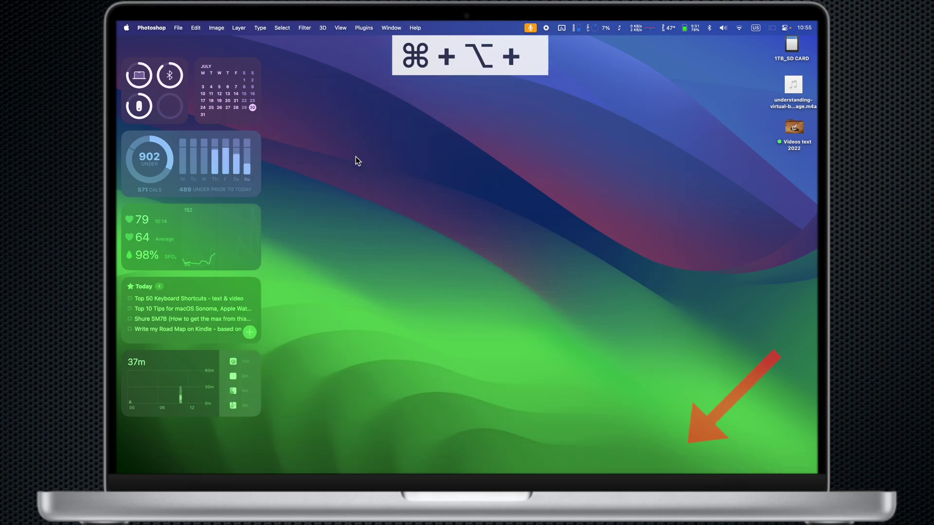
key(super+alt+d)
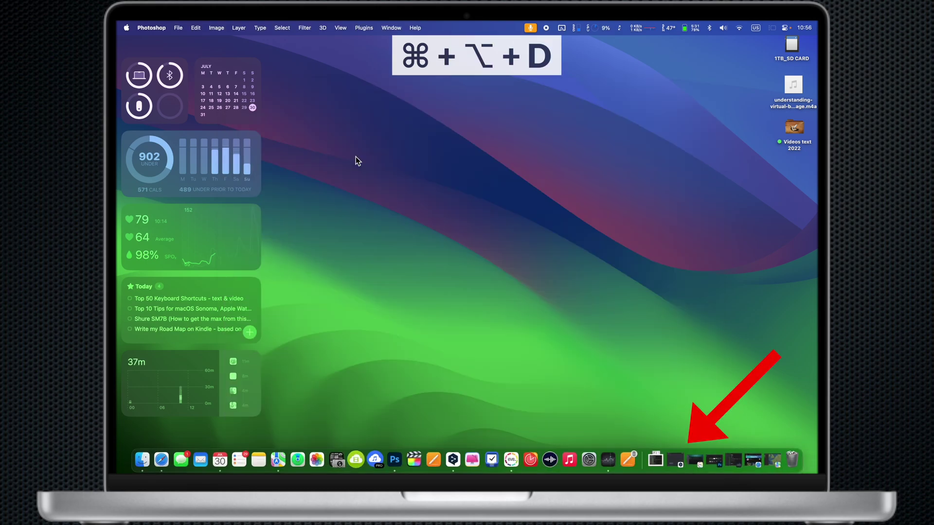
key(super+alt+d)
key(super+alt+d)
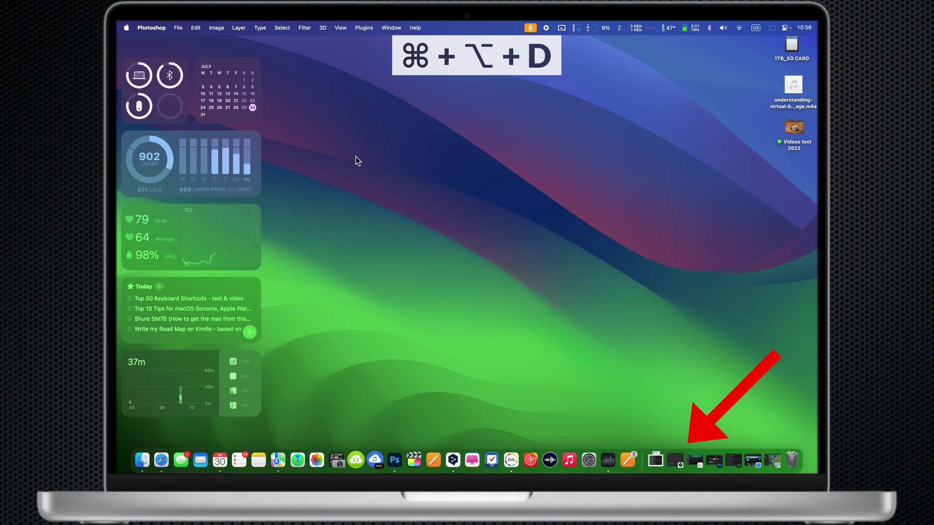
key(super+alt+d)
key(super+alt+d)
key(super+alt+d)
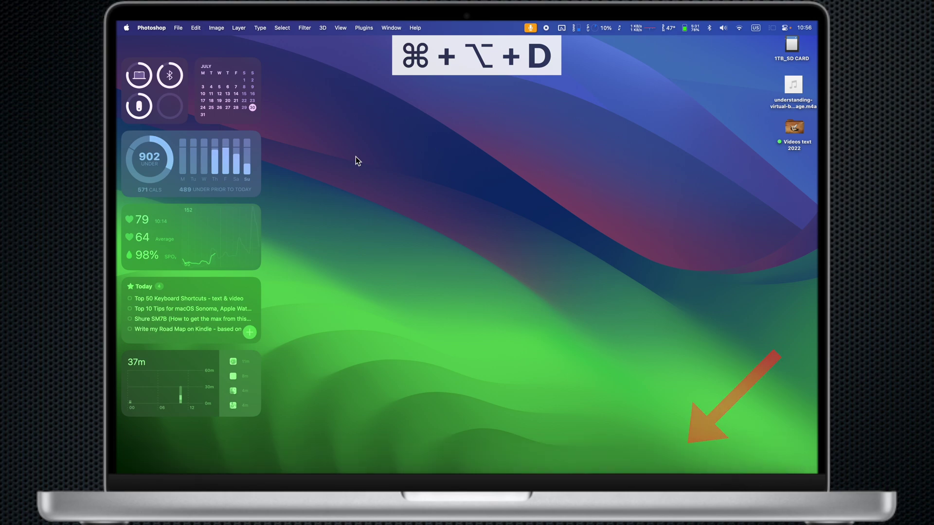
key(super+alt+d)
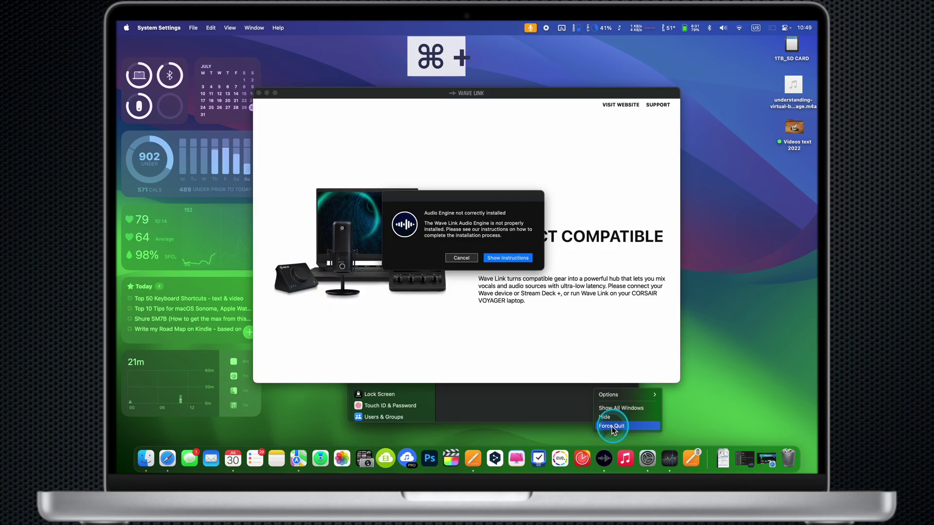
Close the front window and System Settings, reopen System Settings from the Dock, then quit it.
key(super+w)
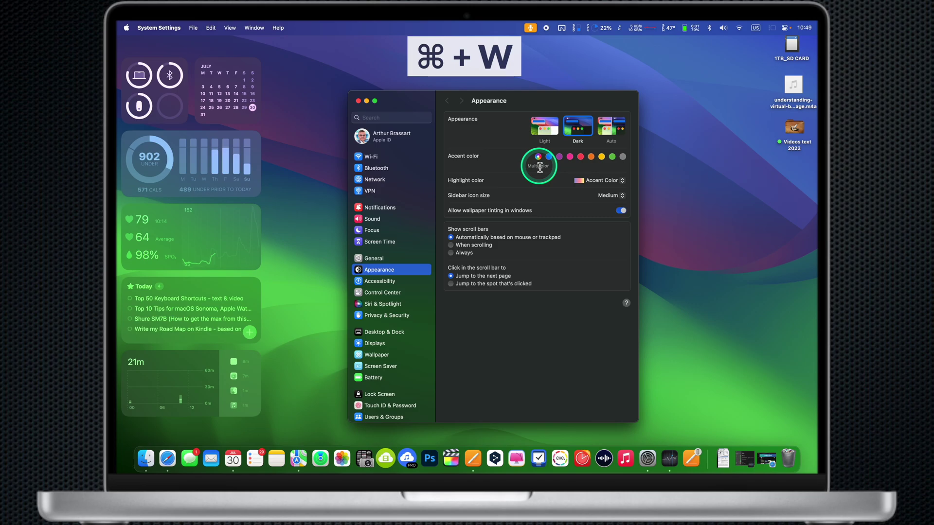
key(super+w)
click(647, 457)
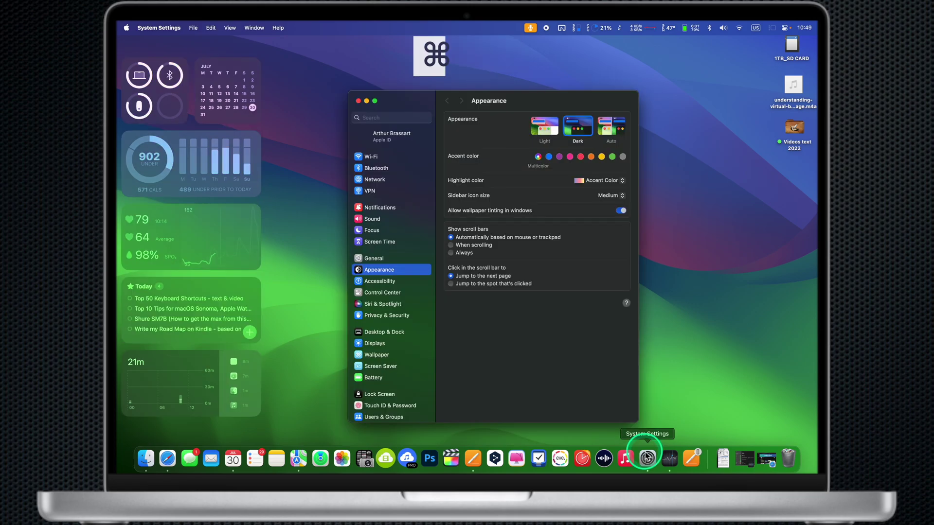
key(super+q)
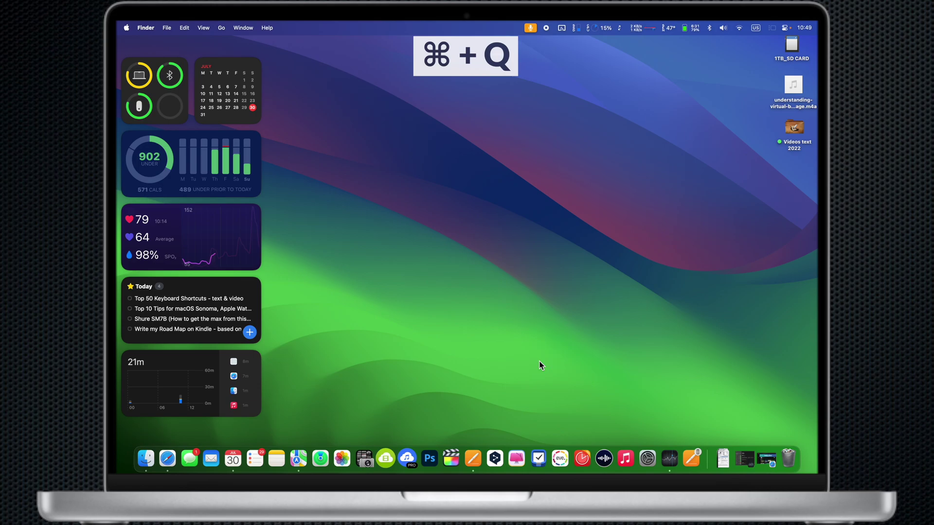
Search 'top' in Spotlight, then use the app switcher to bring Stocks forward.
key(super+space)
text(t)
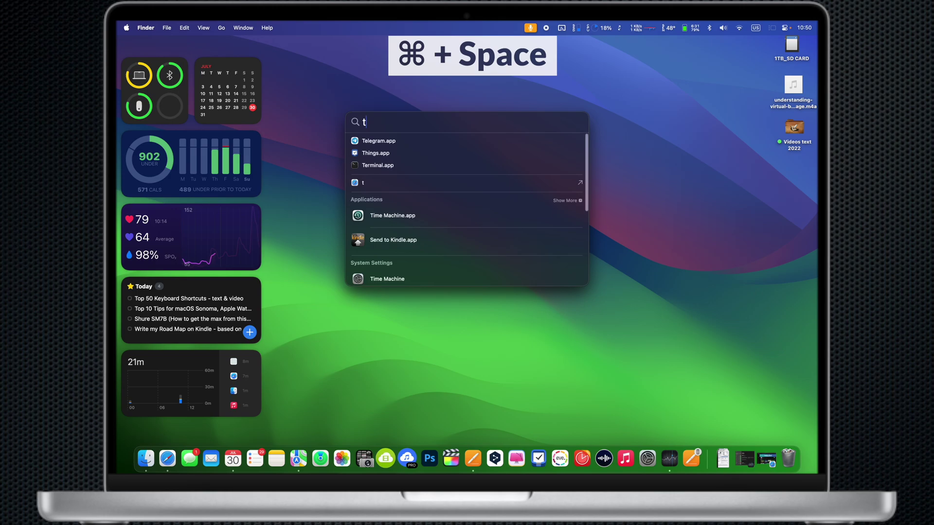
text(op)
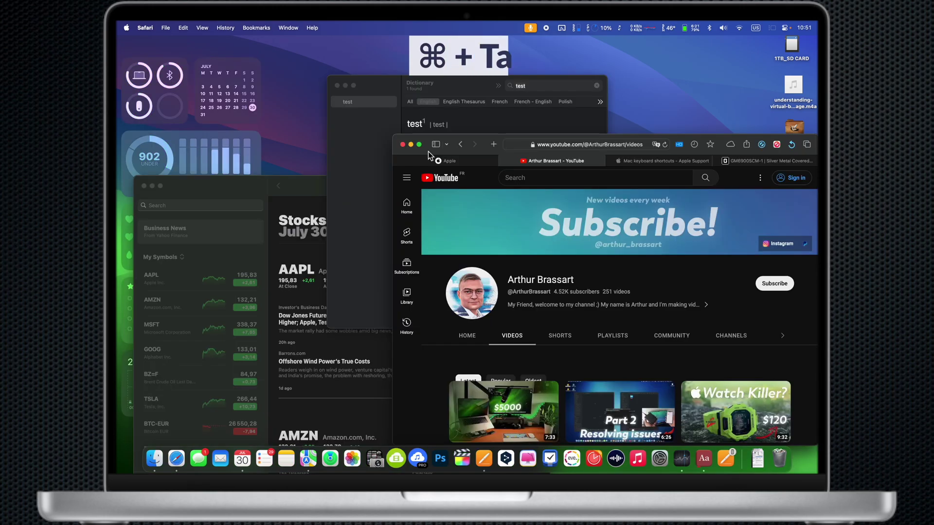
key(super+Tab)
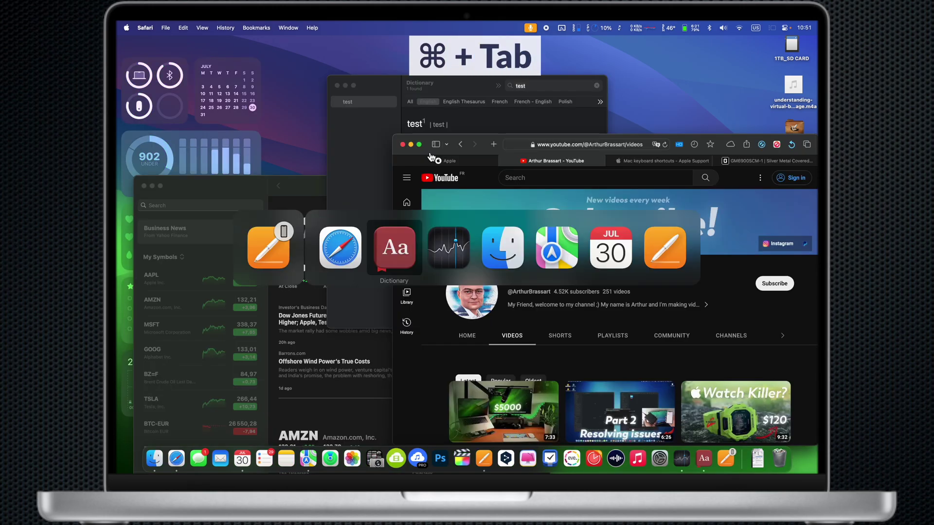
key(super+Tab)
key(super+Tab)
key(super+Tab)
key(super+Tab)
key(super+Tab)
key(super+Tab)
key(super+Tab)
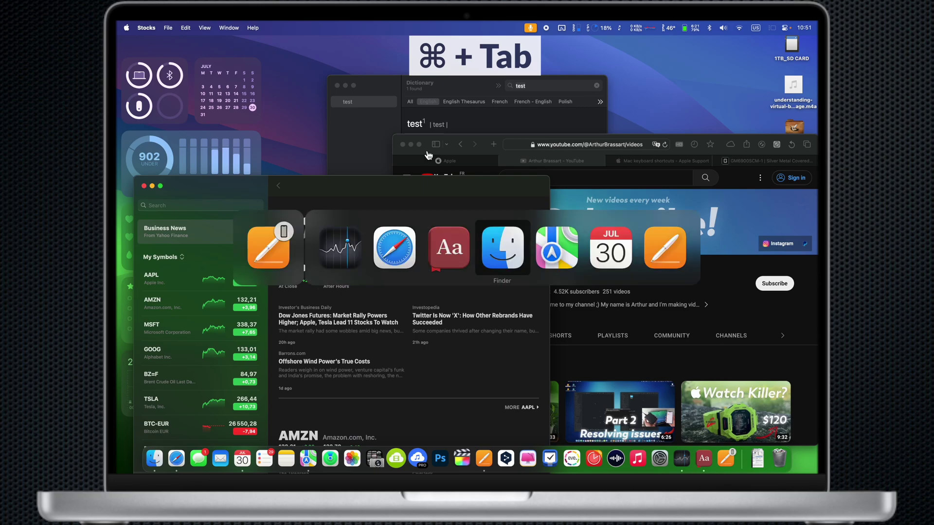
key(super+Tab)
key(super+Tab)
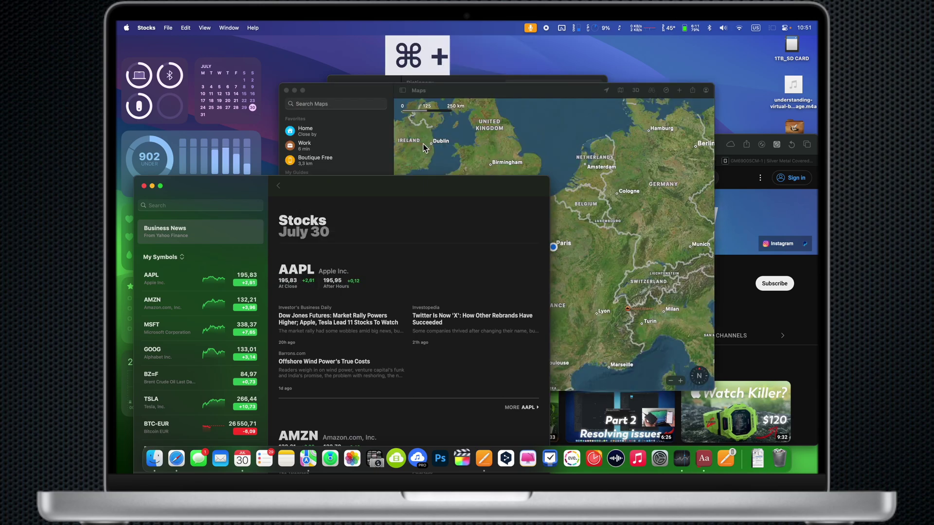
Force quit the Dictionary app from the Force Quit Applications window.
key(super+alt+Escape)
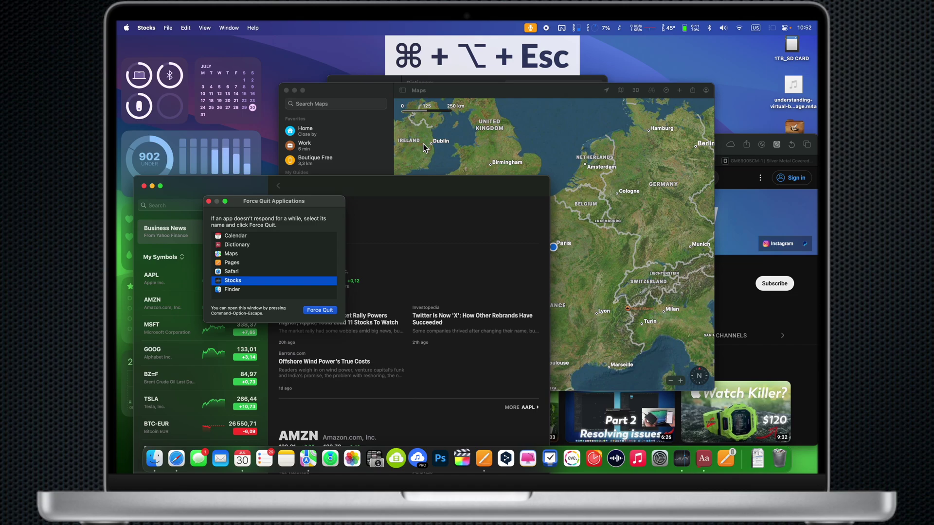
click(251, 244)
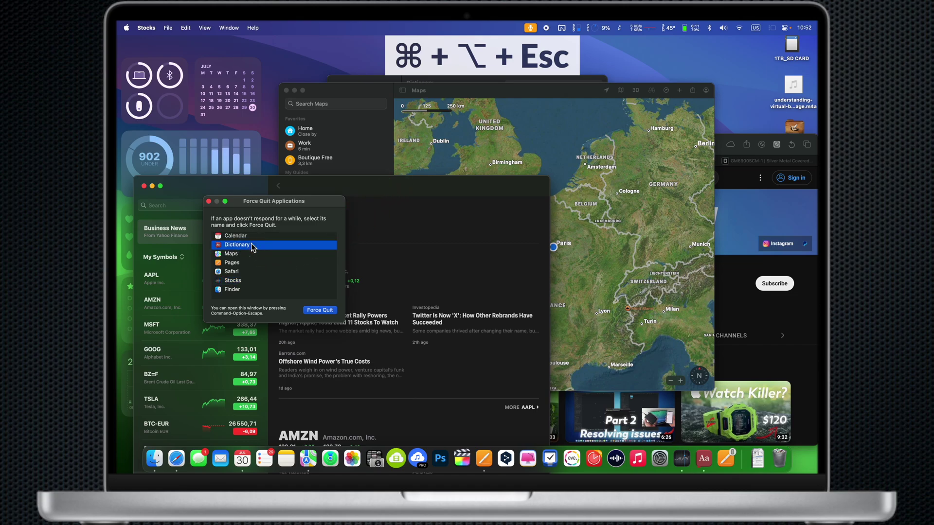
click(317, 310)
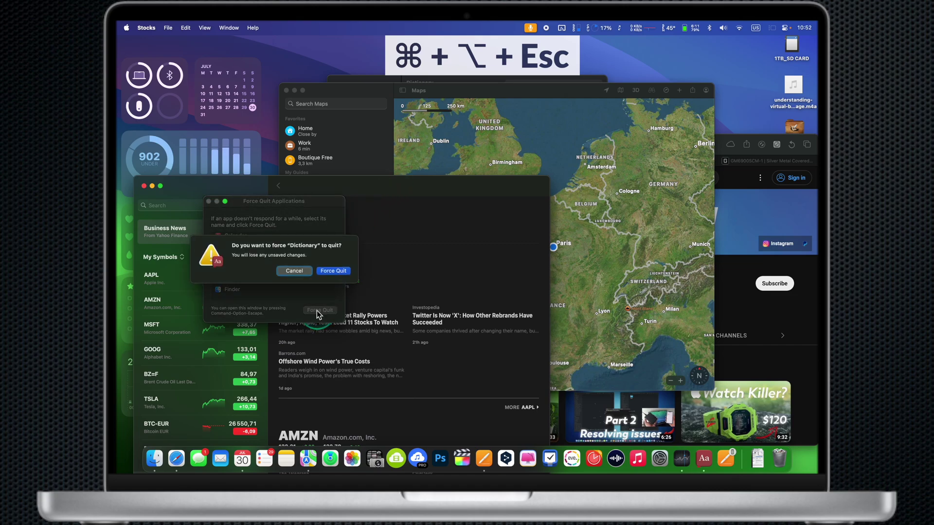
click(334, 271)
click(271, 249)
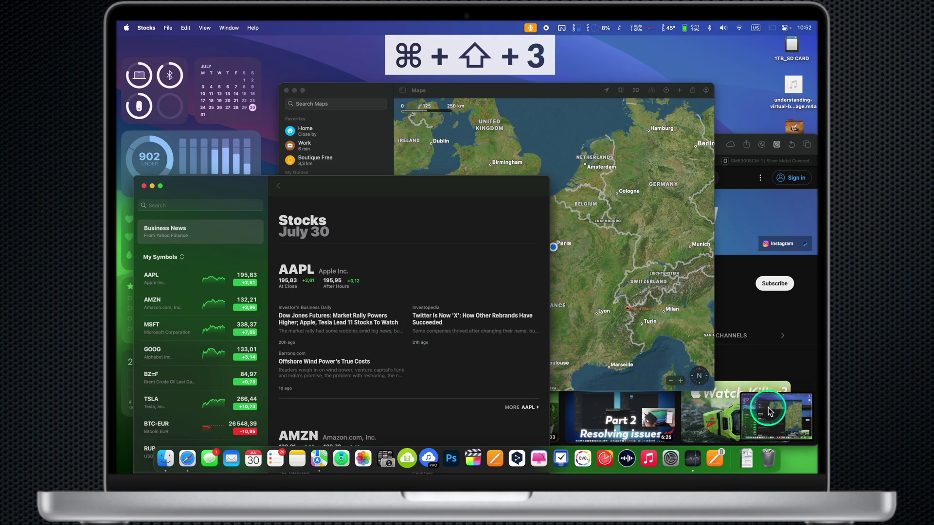
Capture the Stocks July 30 heading area, then a window screenshot of Safari.
key(super+shift+4)
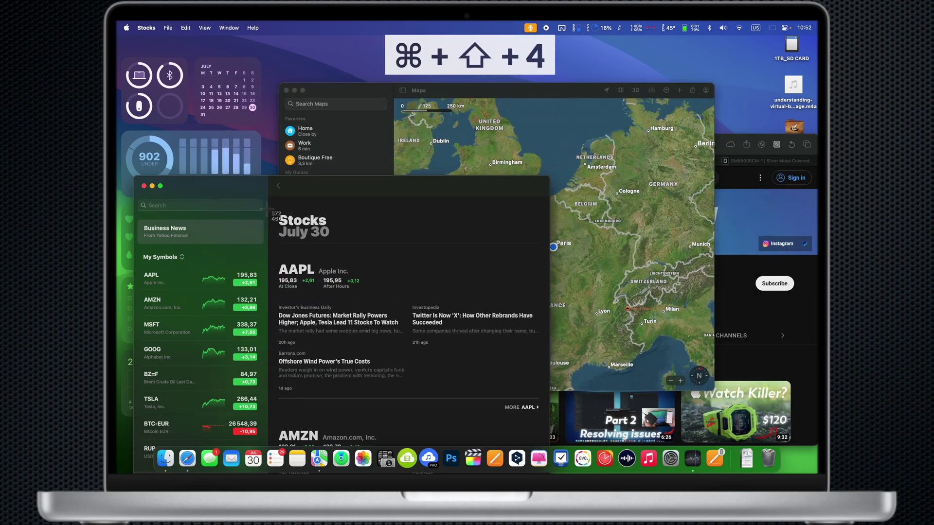
drag(345, 246, 346, 245)
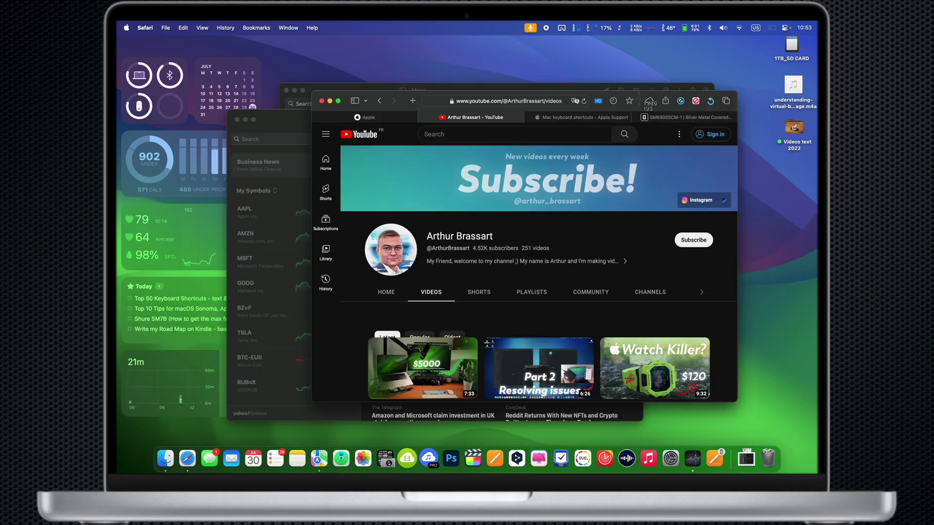
key(super+shift+4)
key(space)
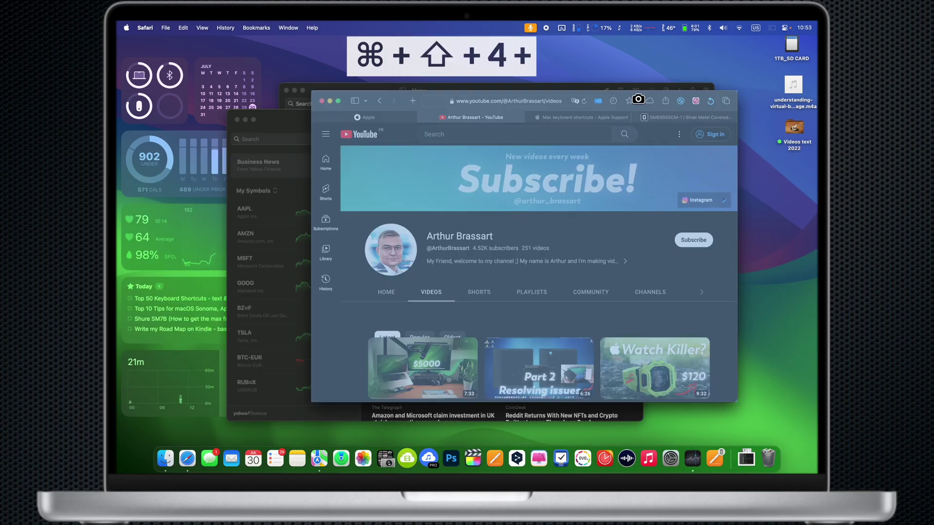
click(638, 99)
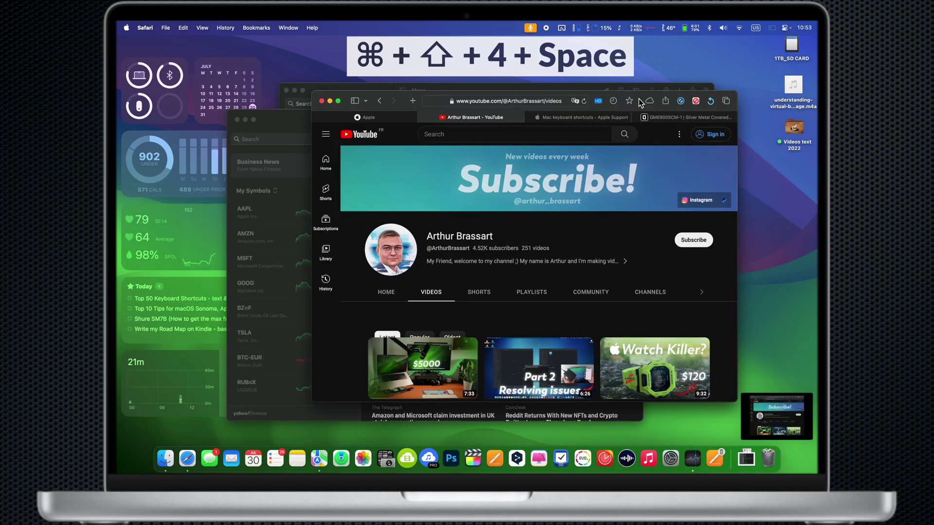
Delete the Safari window screenshot, then view and dismiss the Cmd+Shift+5 capture options.
click(779, 418)
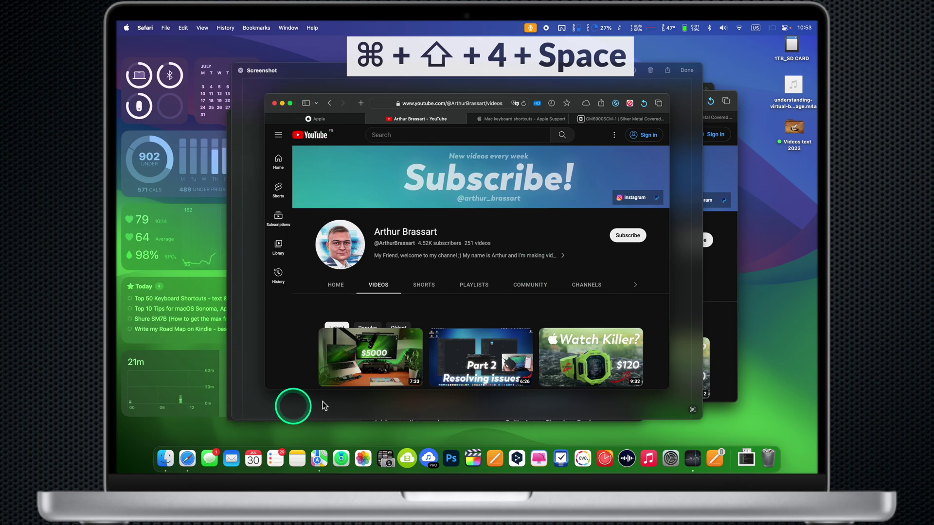
click(651, 73)
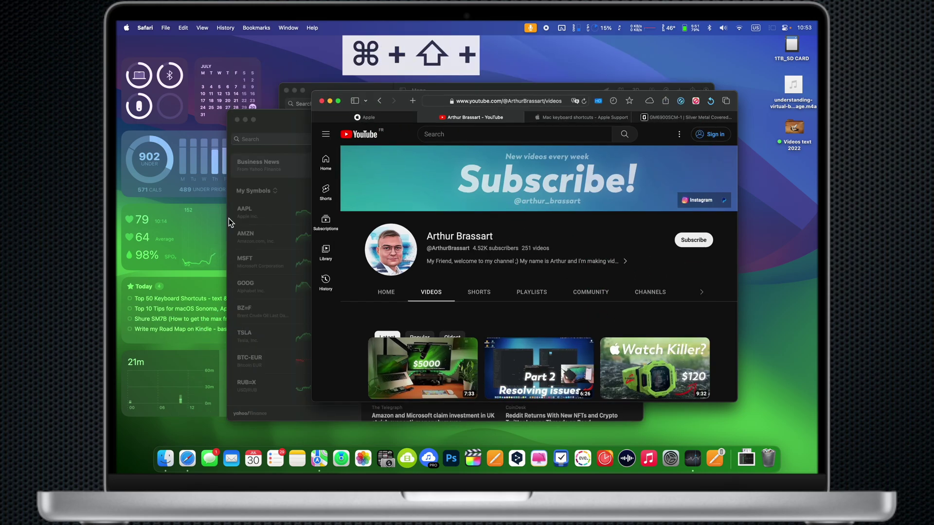
key(super+shift+5)
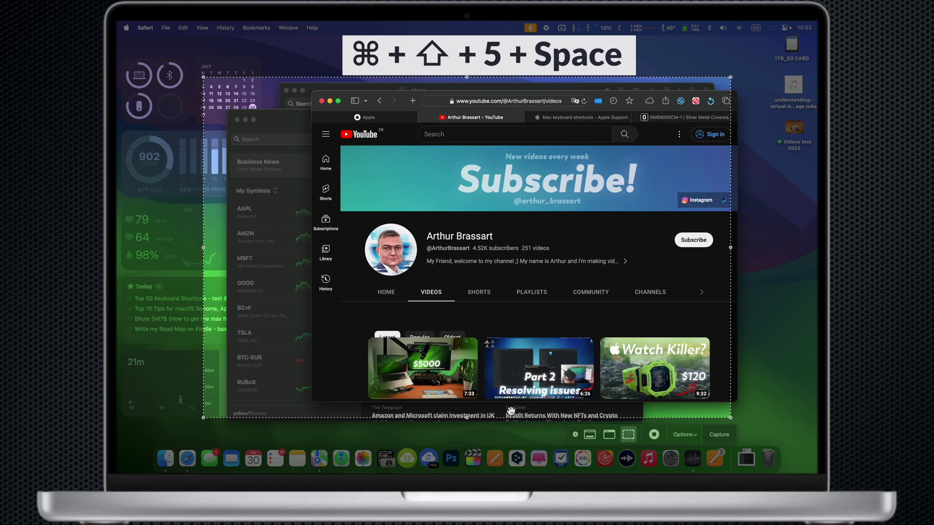
click(696, 437)
key(Escape)
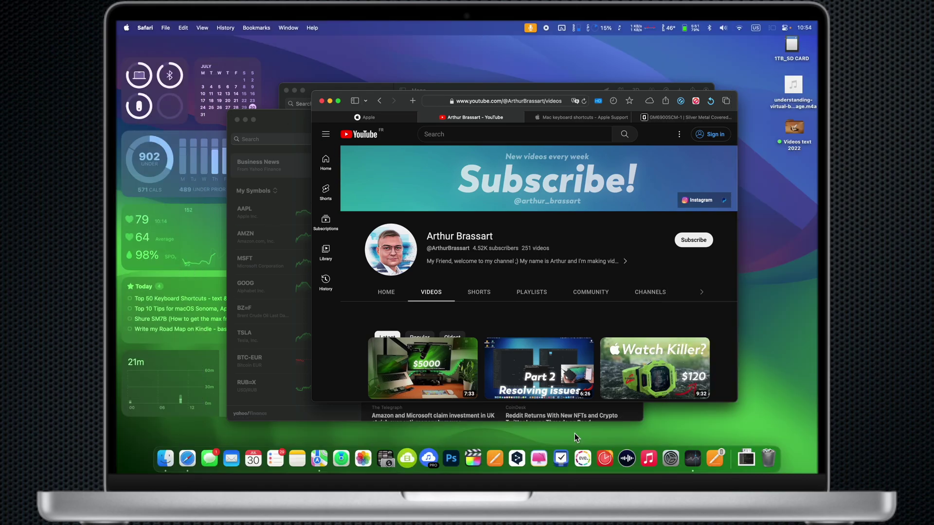
Minimize the Safari window and hide Final Cut Pro to reveal the desktop.
key(super+m)
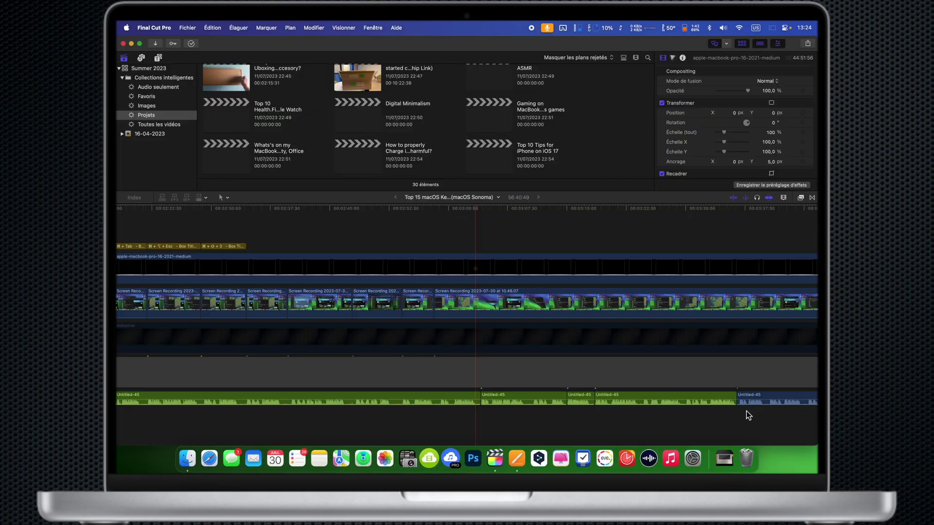
key(super+h)
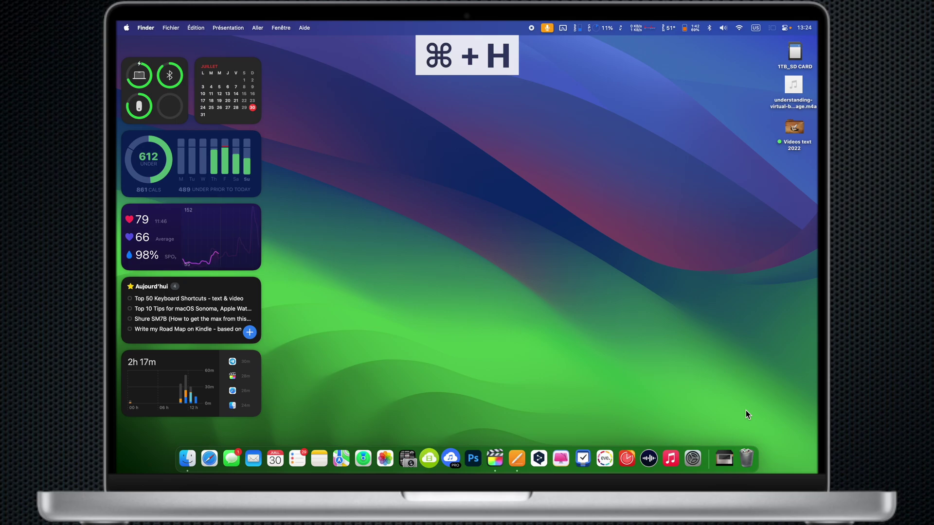
click(496, 460)
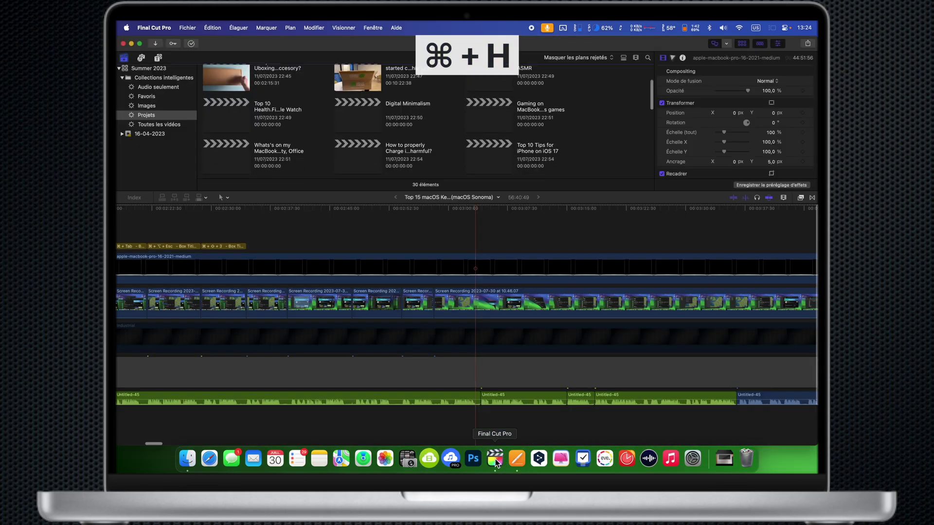
key(super+h)
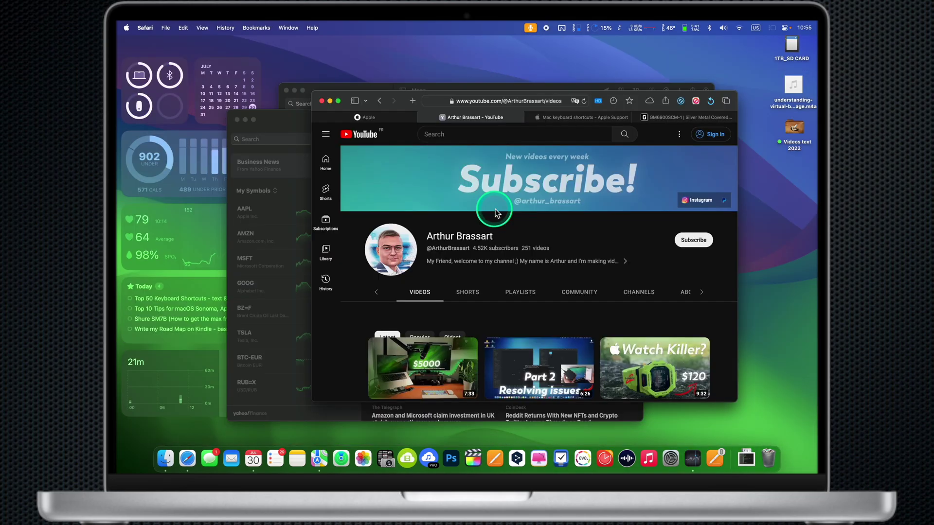
Open Safari's general settings with Cmd+Comma and close them again.
key(super+comma)
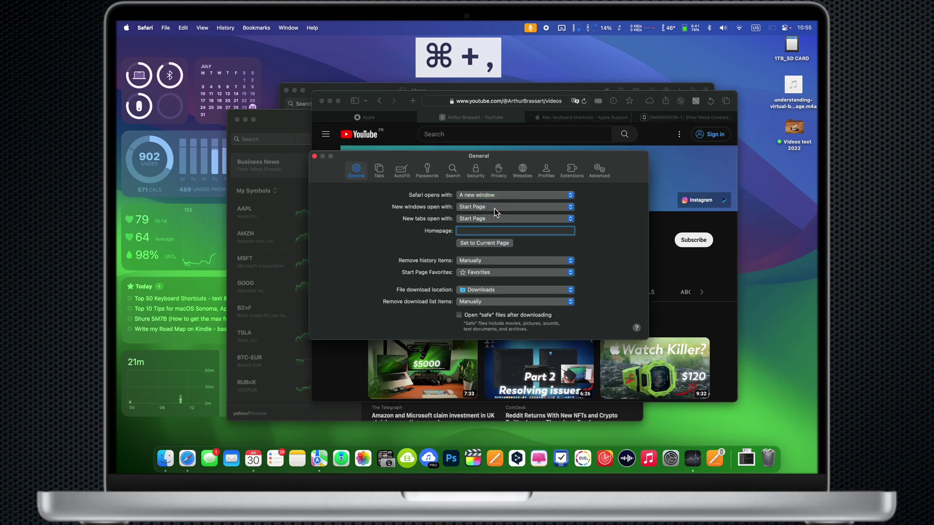
click(314, 156)
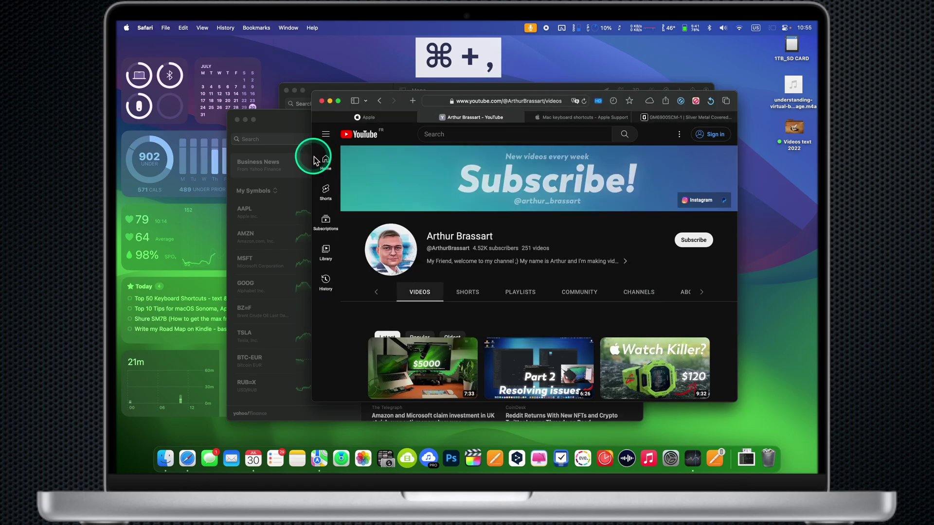
drag(314, 159, 315, 159)
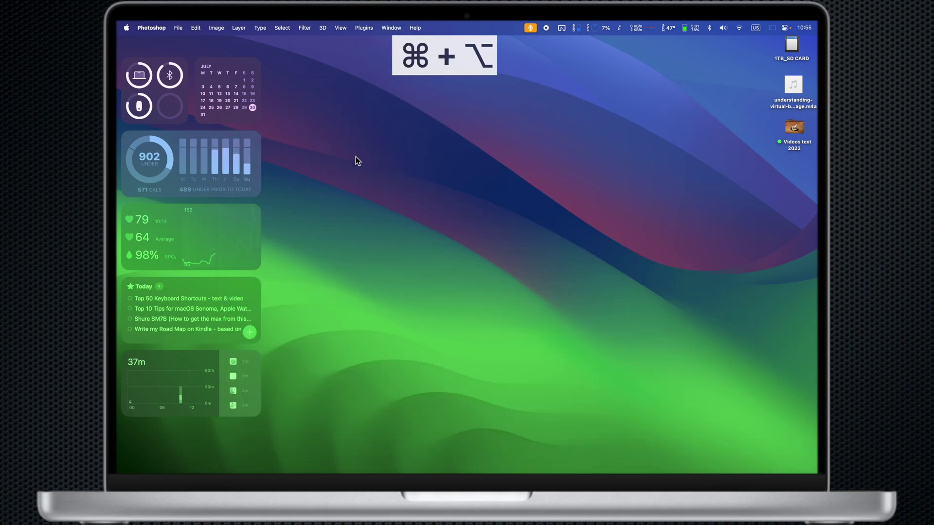
Toggle Dock auto-hiding, then make Maps full screen and restore it to a window.
key(super+alt+d)
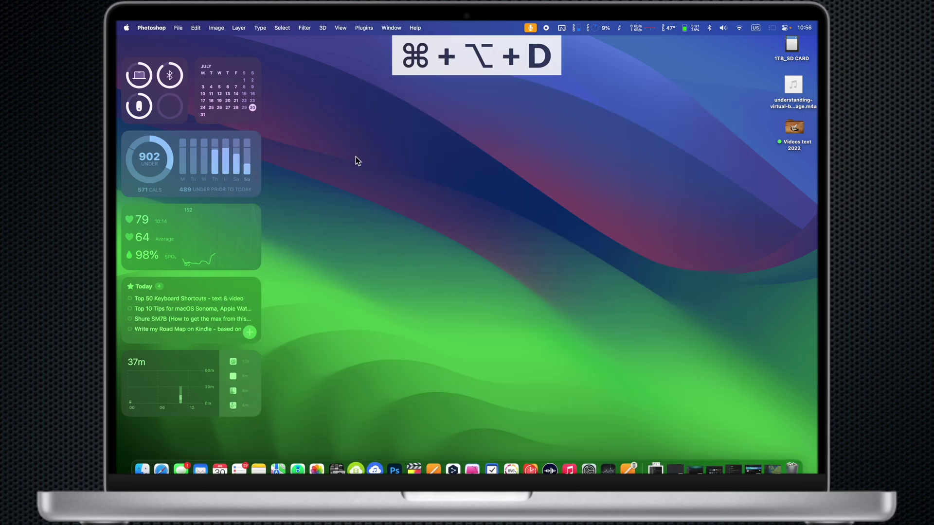
key(super+alt+d)
key(super+alt+d)
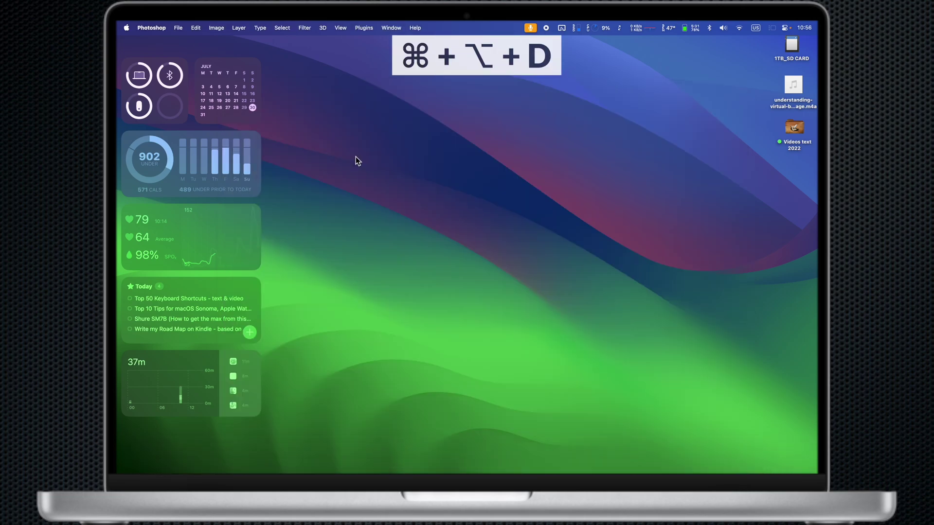
key(super+alt+d)
key(super+alt+d)
key(super+alt+d)
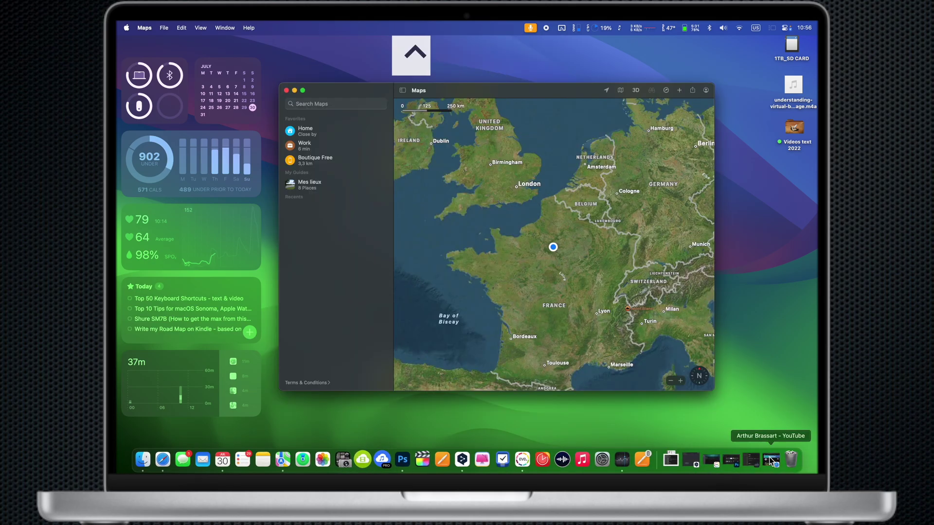
key(ctrl+super+f)
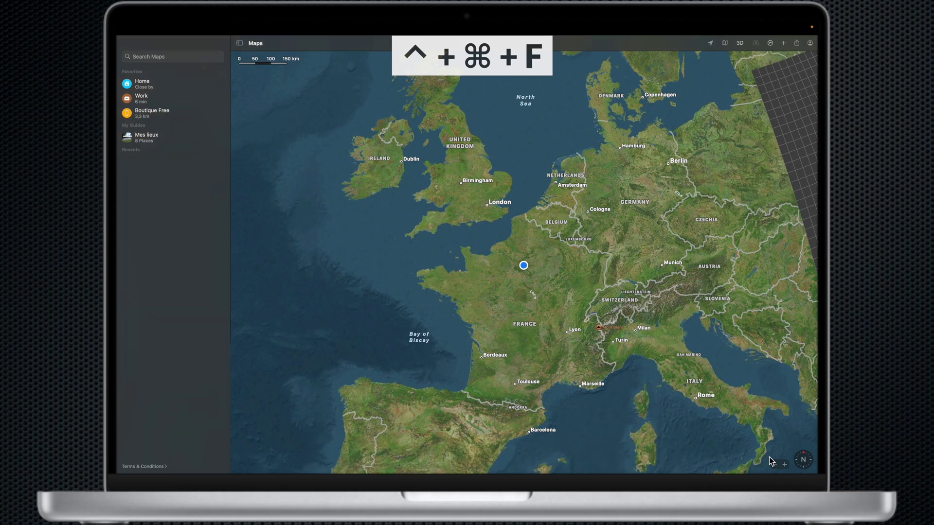
key(ctrl+super+f)
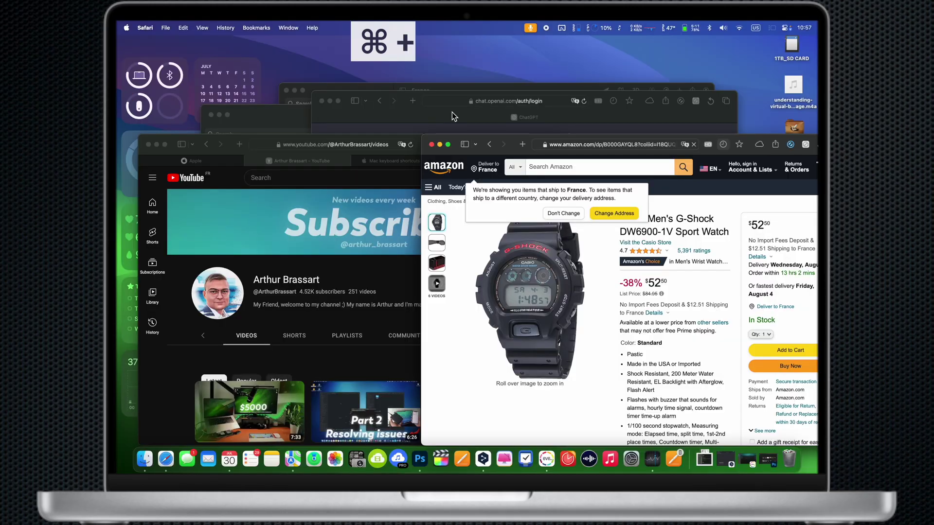
Spread out the Safari windows, open Stocks, then show and close the all-windows overview.
key(super+Down)
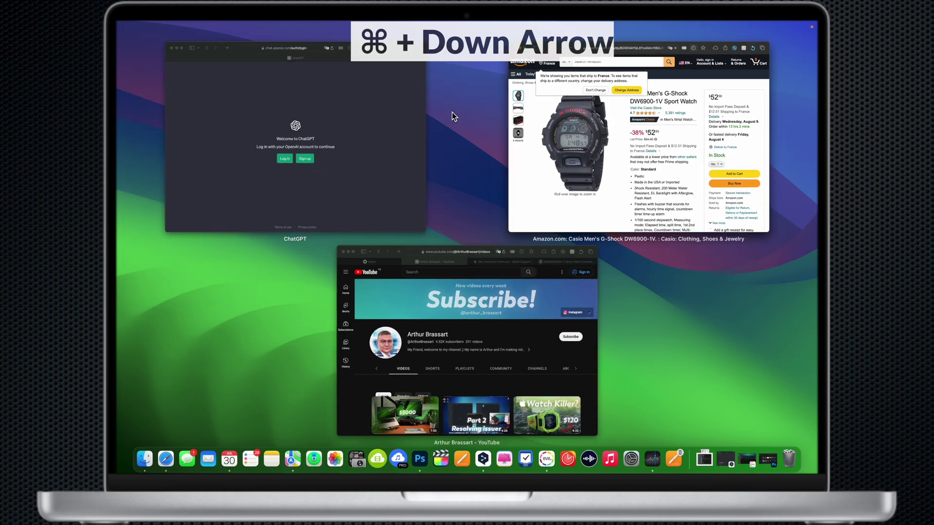
key(super+Down)
key(super+Down)
key(super+Down)
click(652, 460)
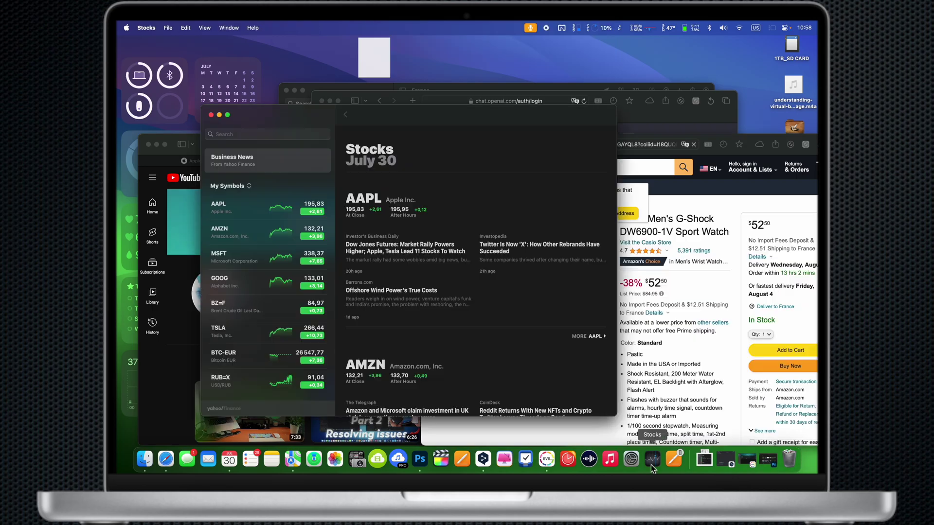
key(super+Up)
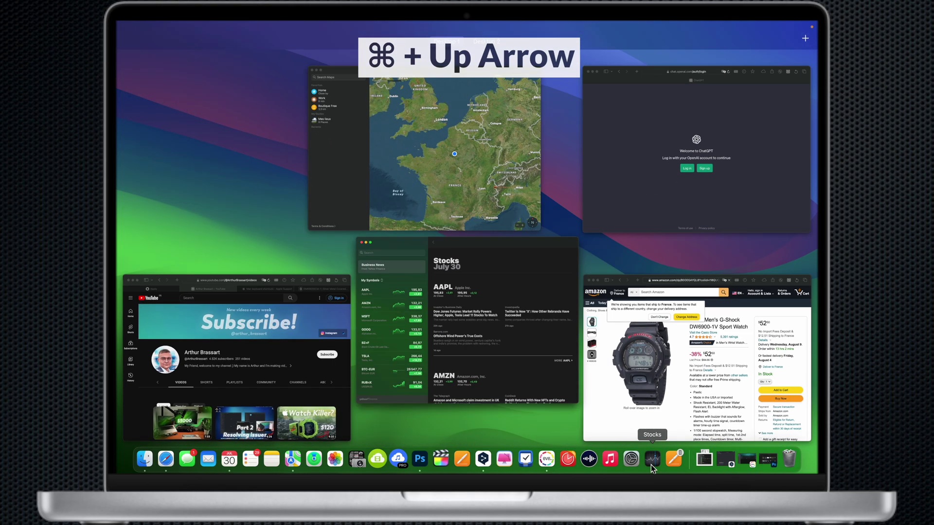
key(super+Down)
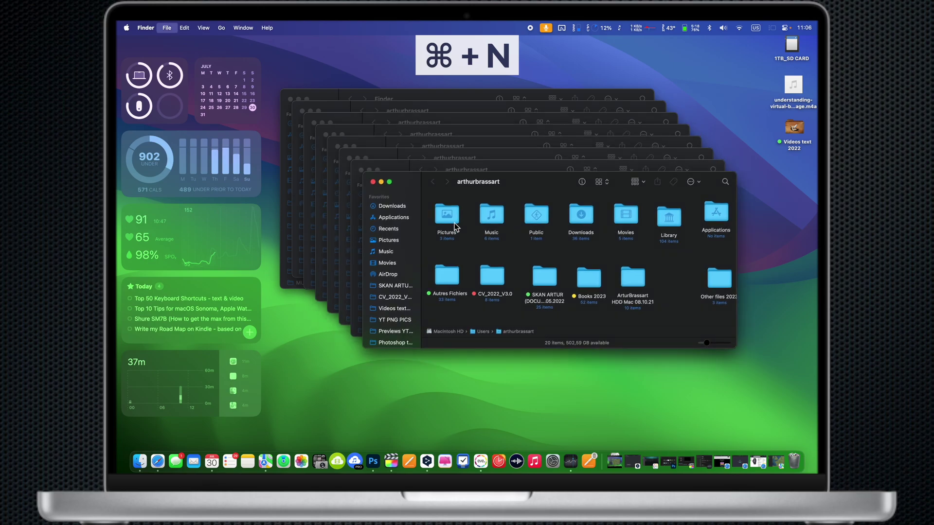
Add new untitled folders to the Finder folder with Cmd+Shift+N, reaching untitled folder 9.
alt+click(434, 240)
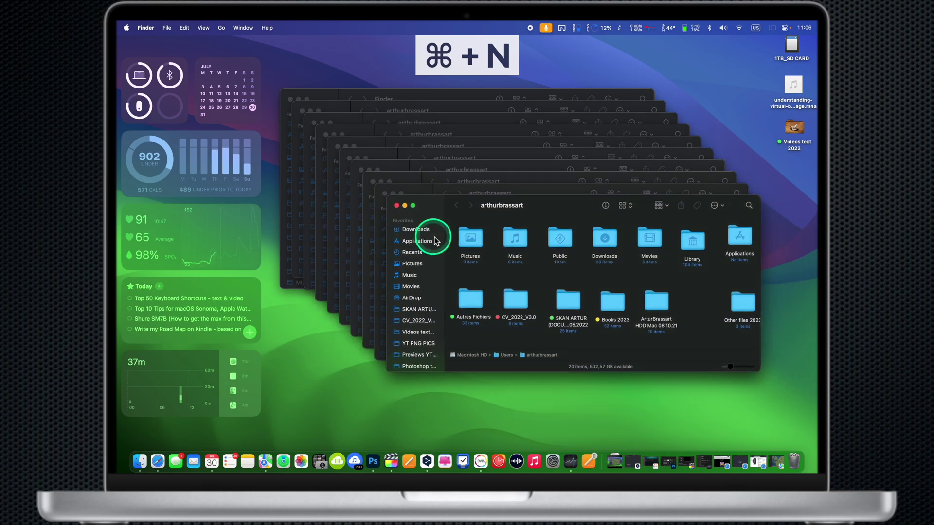
key(super+shift+n)
key(super+shift+n)
key(super+shift+n)
key(super+shift+n)
key(super+shift+n)
key(super+shift+n)
key(super+shift+n)
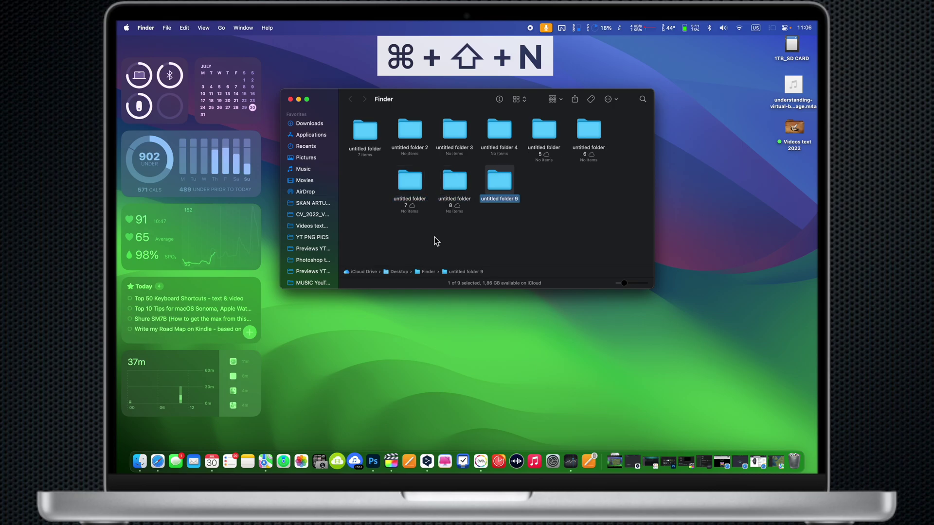
Trash untitled folders 9 down to 6 with Cmd+Delete and empty the Trash.
key(super+BackSpace)
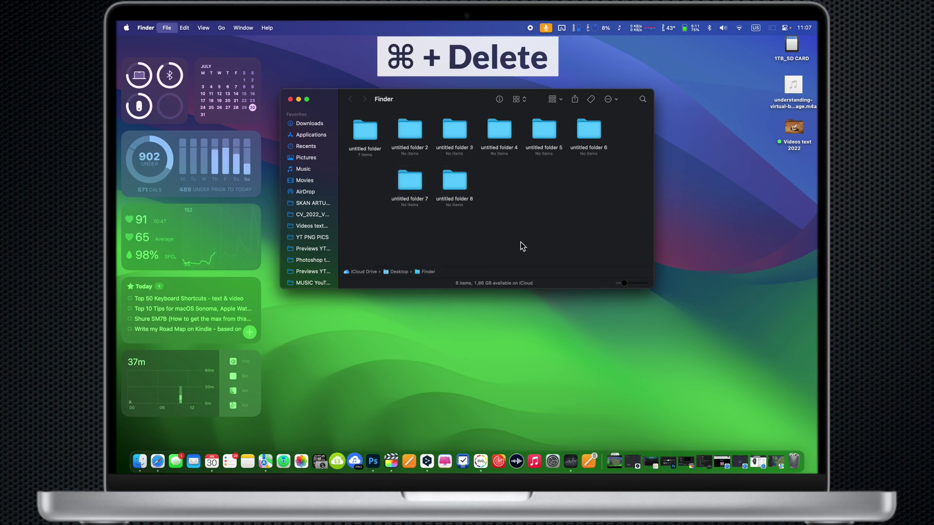
click(448, 184)
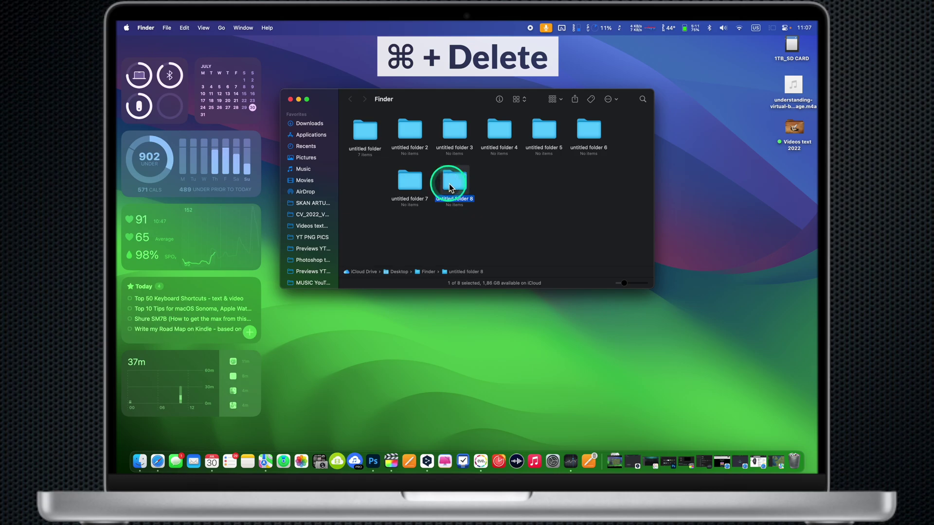
key(super+BackSpace)
click(400, 183)
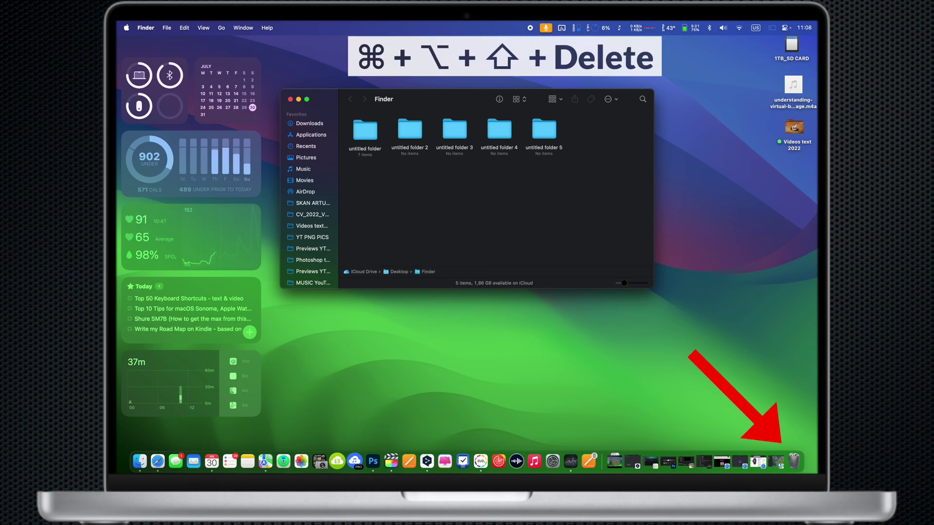
key(super+alt+shift+BackSpace)
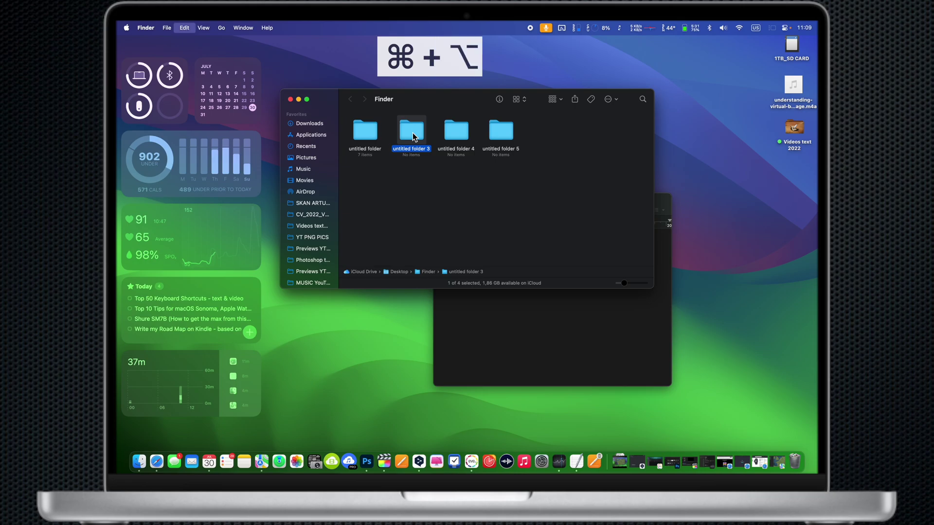
Copy untitled folder 3's full path and paste it into the TextEdit document.
key(super+alt+c)
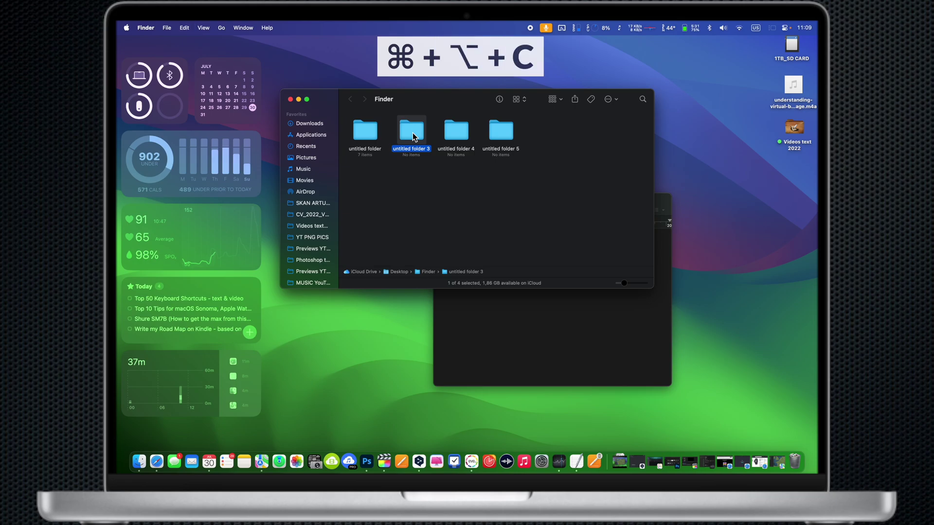
click(505, 276)
click(530, 335)
text(/Users/arthurbrassart/Desktop/Finder/untitled folder 3)
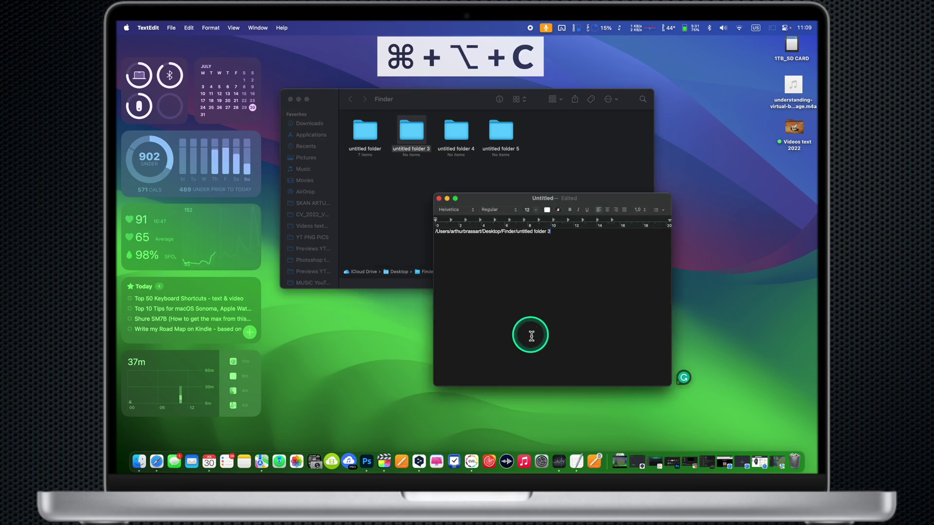
Show the Get Info window for 'untitled folder', 23,6 MB, and move it right.
click(361, 136)
key(super+i)
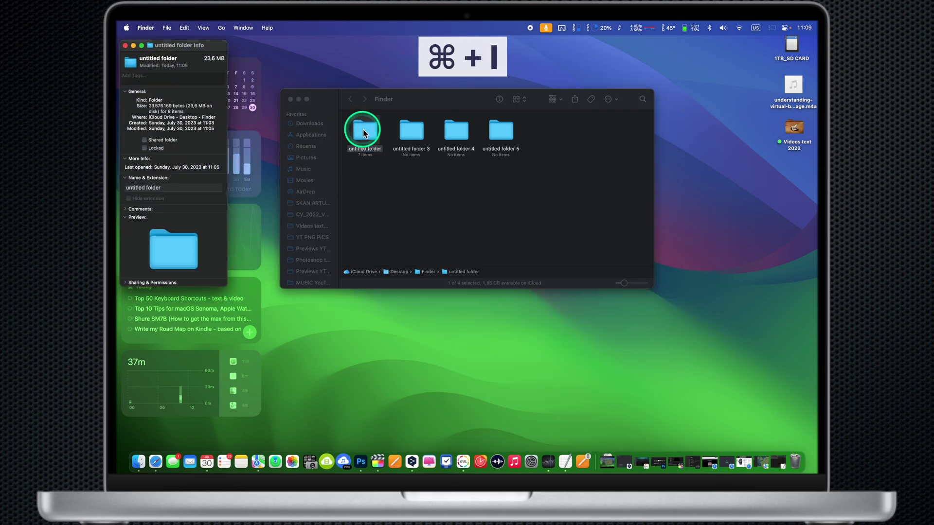
drag(214, 47, 754, 172)
Go from the Desktop into untitled folder and preview gal105.jpg.
key(super+w)
key(super+Up)
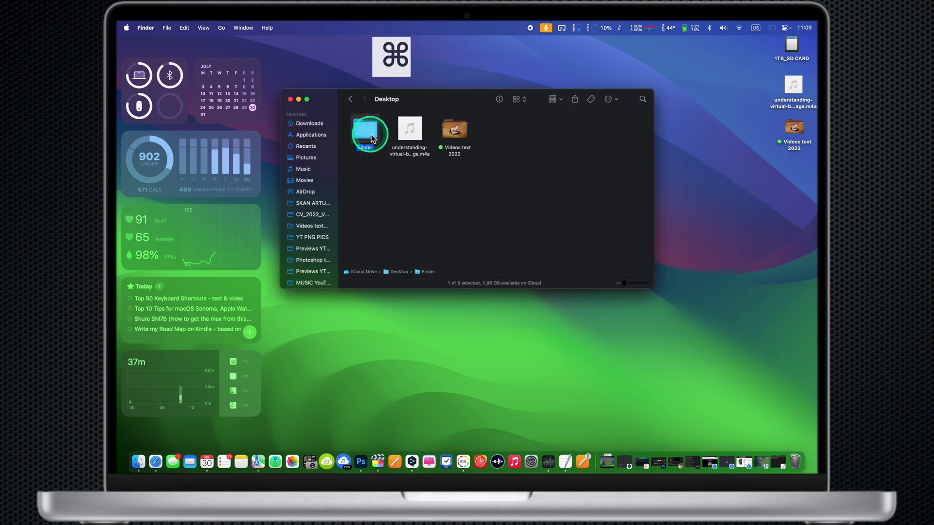
double_click(372, 138)
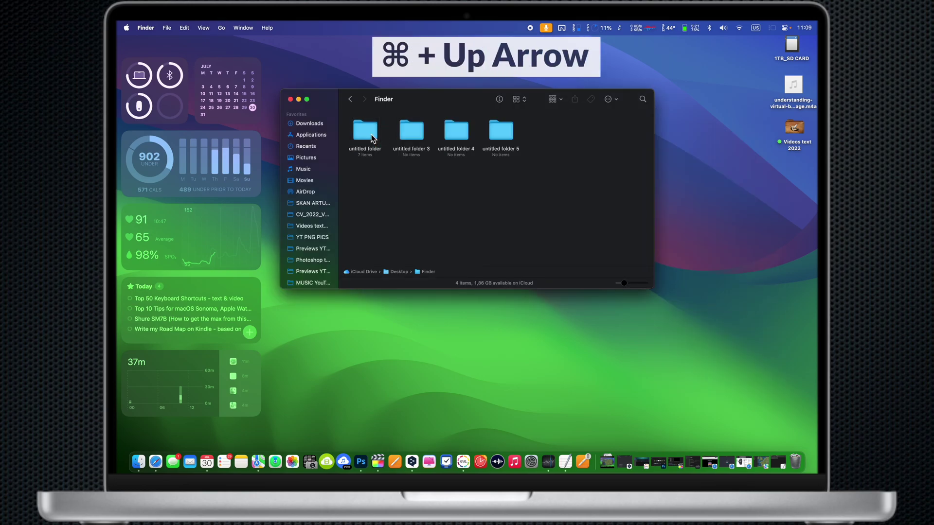
double_click(372, 139)
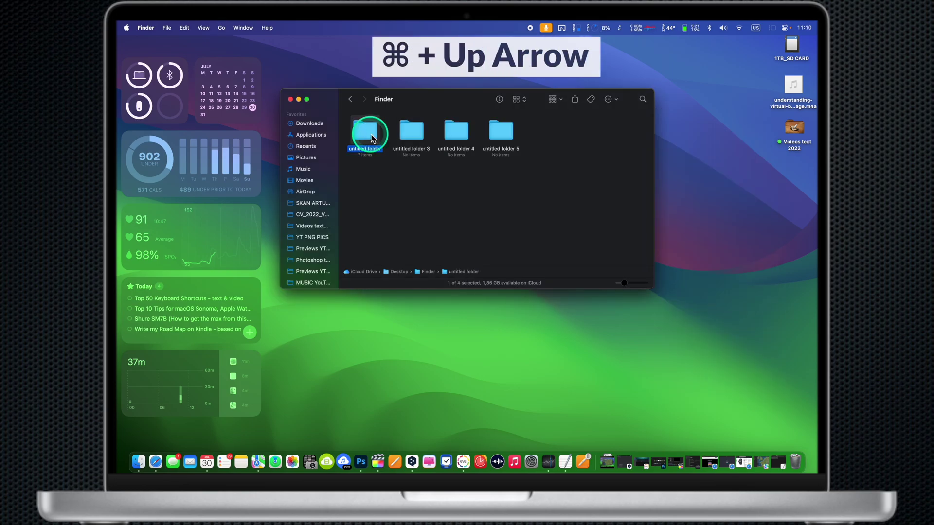
click(371, 136)
key(super+Down)
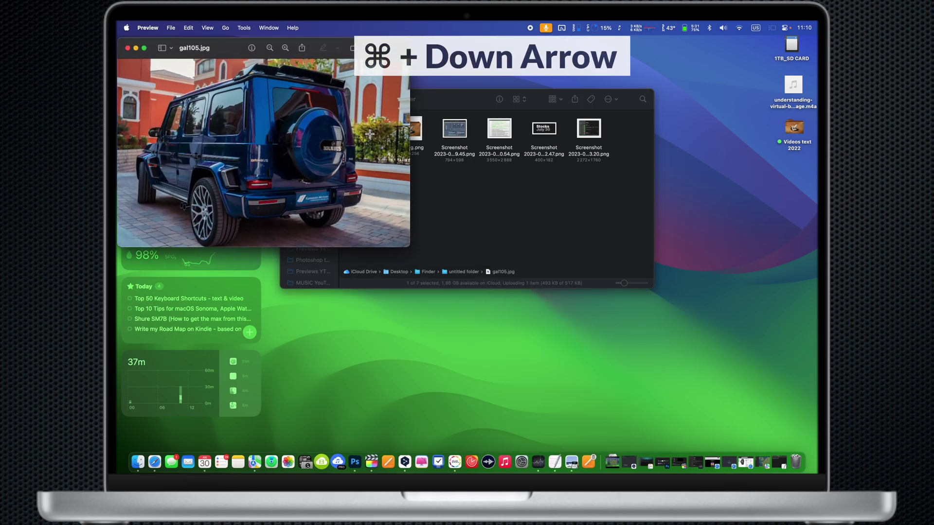
key(super+w)
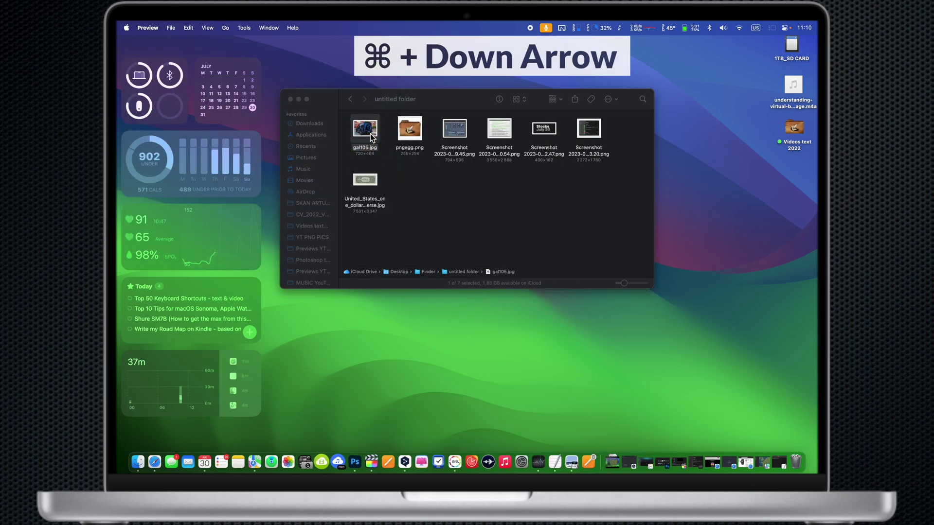
Select and duplicate all seven files, then eject the 1TB_SD CARD drive.
click(369, 133)
key(super+a)
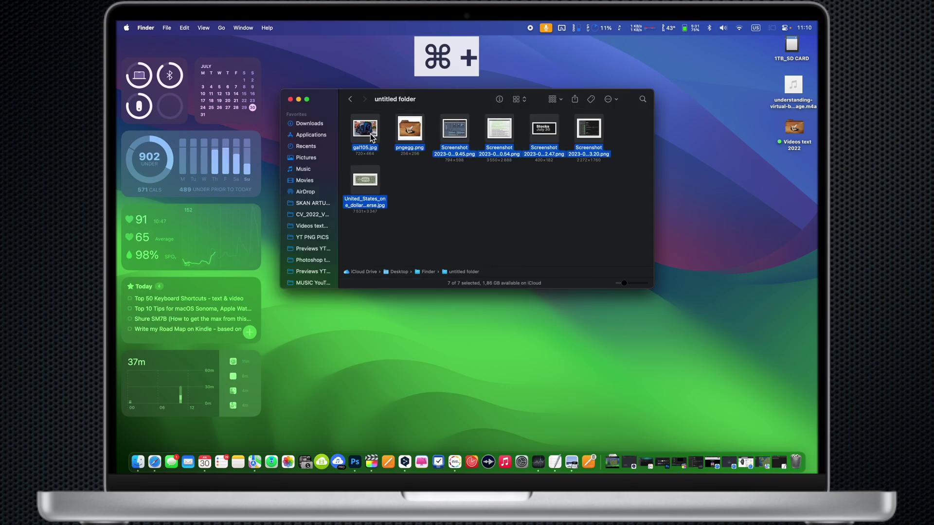
key(super+d)
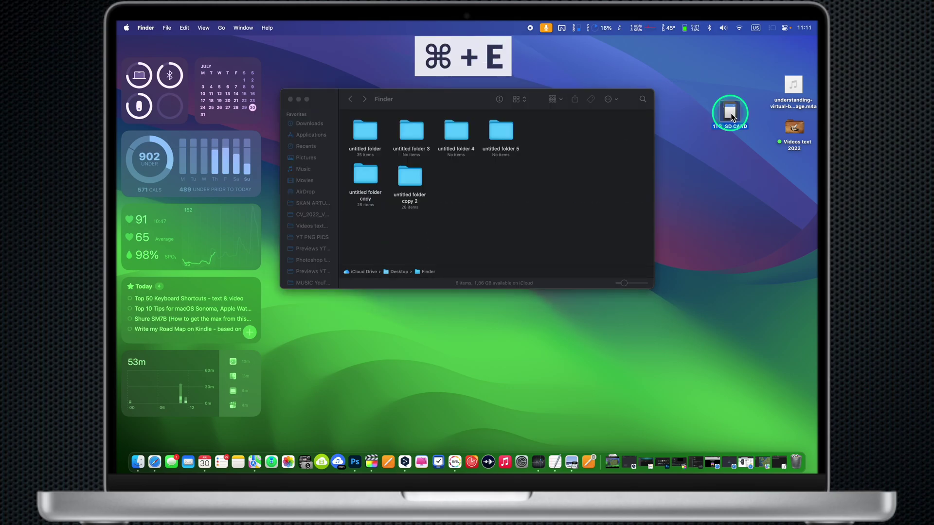
key(super+e)
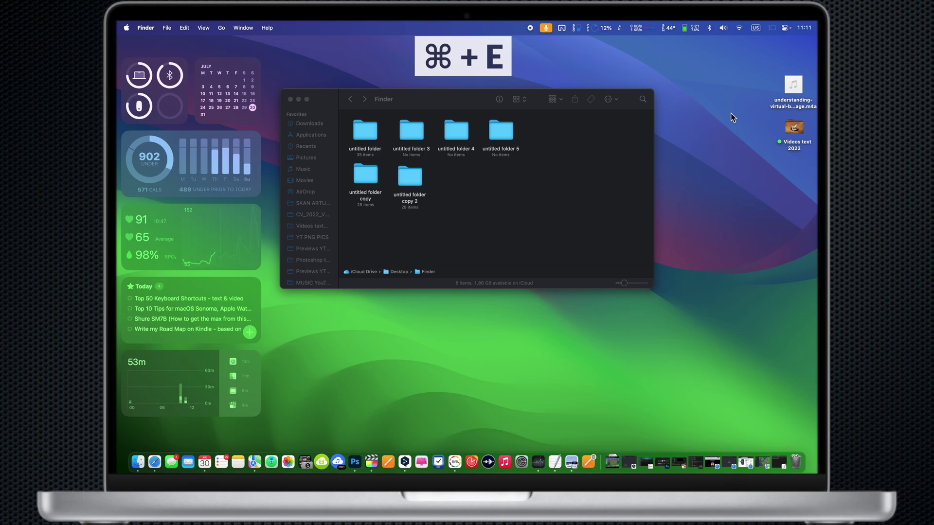
Search the window for 'dol' and select the first dollar-bill image result.
click(627, 153)
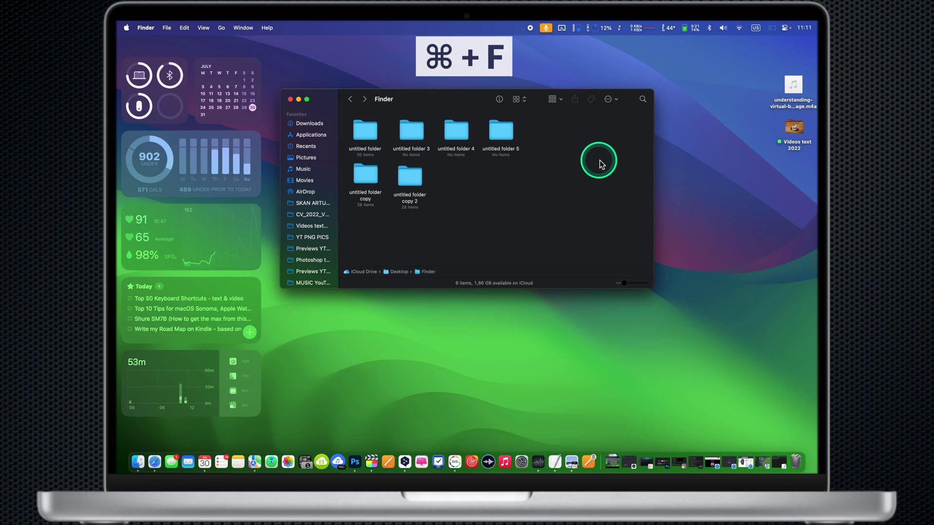
key(super+f)
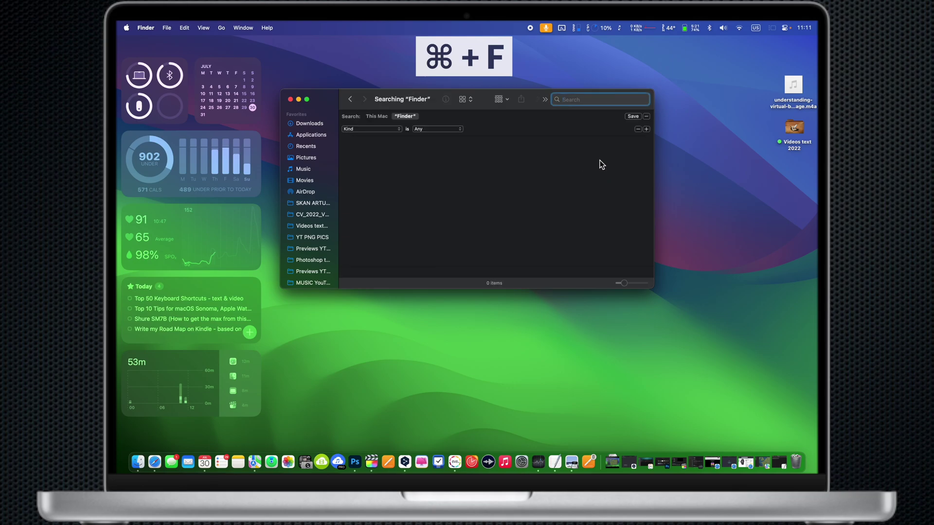
text(do)
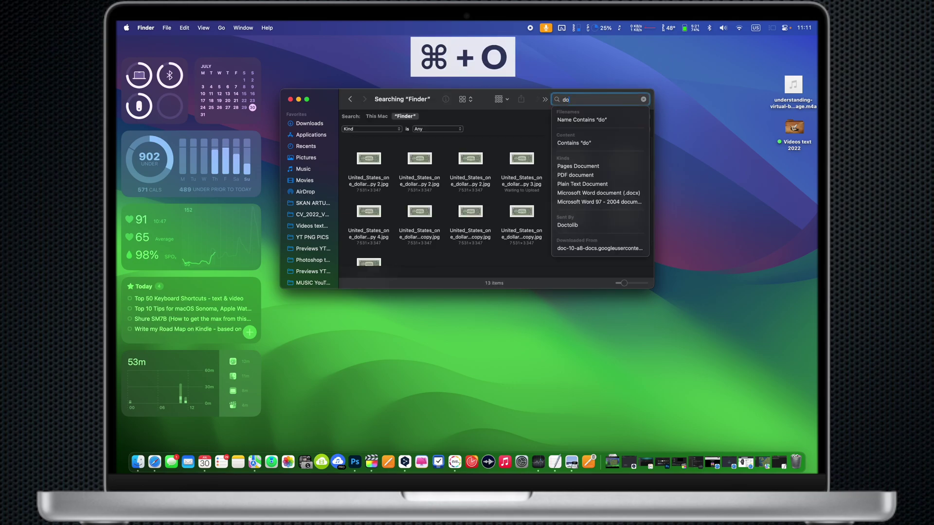
text(l)
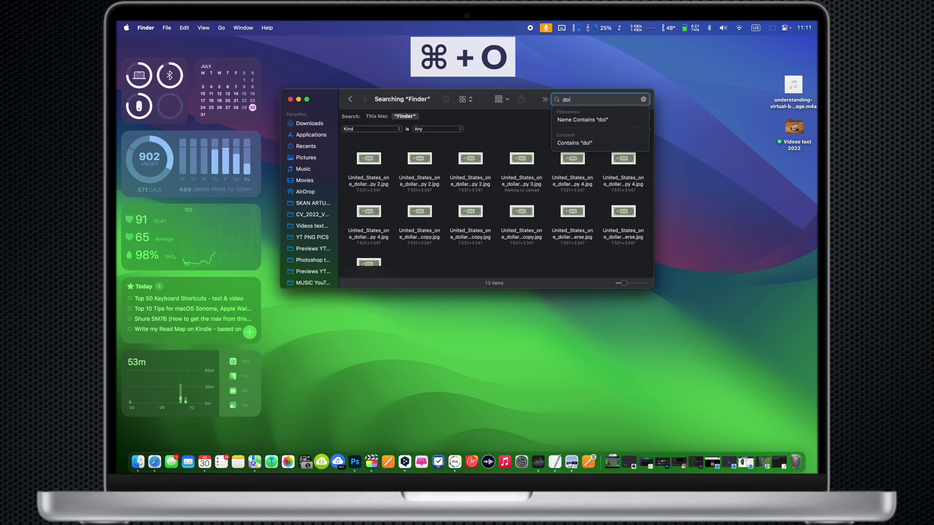
click(369, 160)
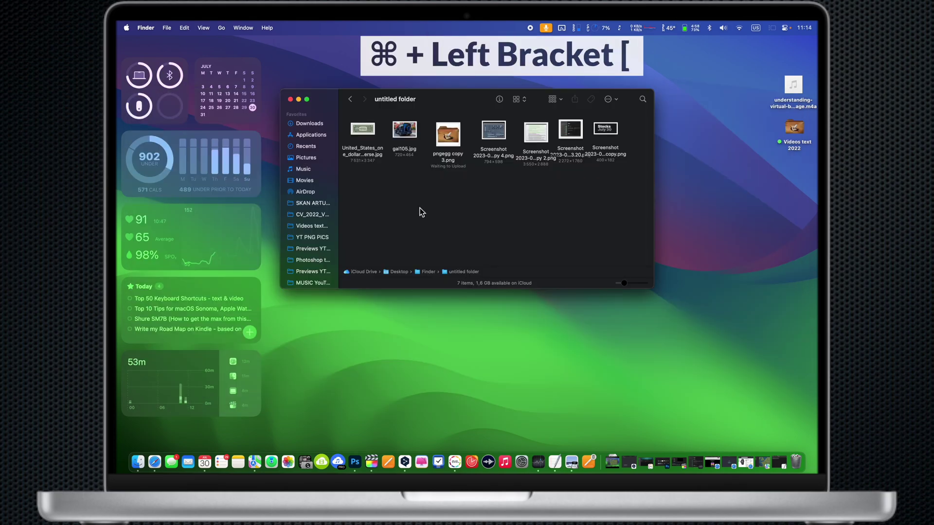
Go back twice, forward once, then back again to land in the Finder folder.
key(super+bracketleft)
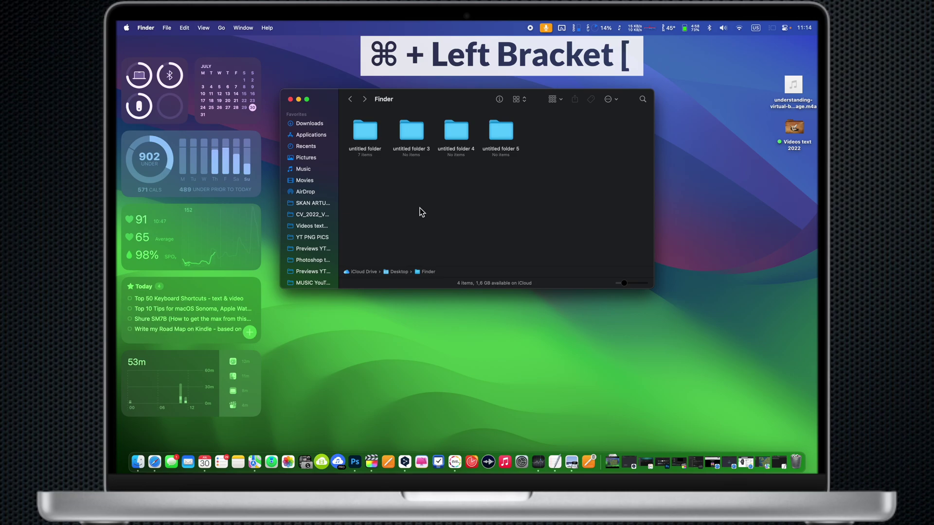
key(super+bracketleft)
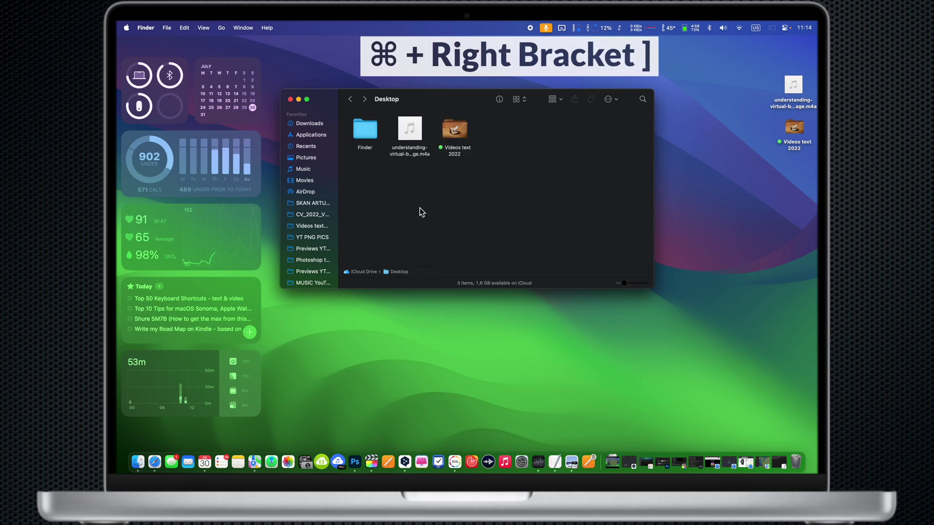
key(super+bracketright)
key(super+bracketright)
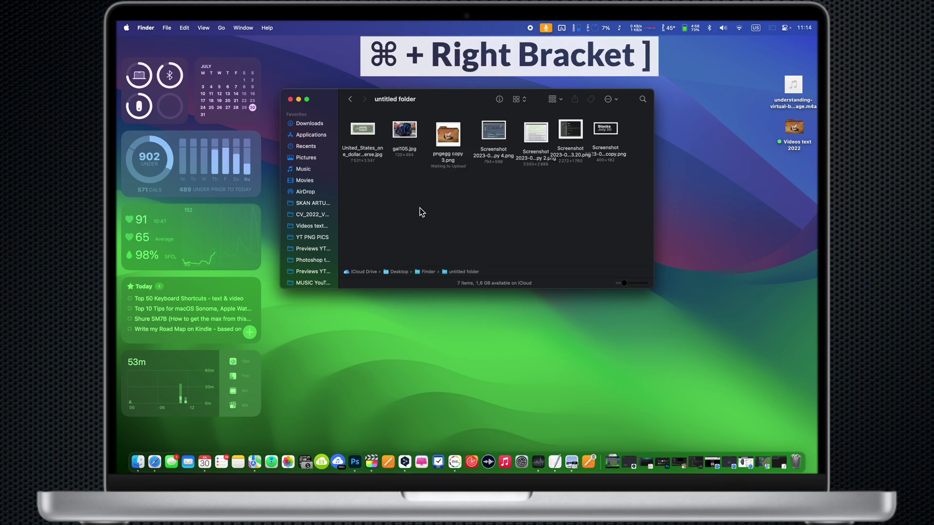
key(super+bracketleft)
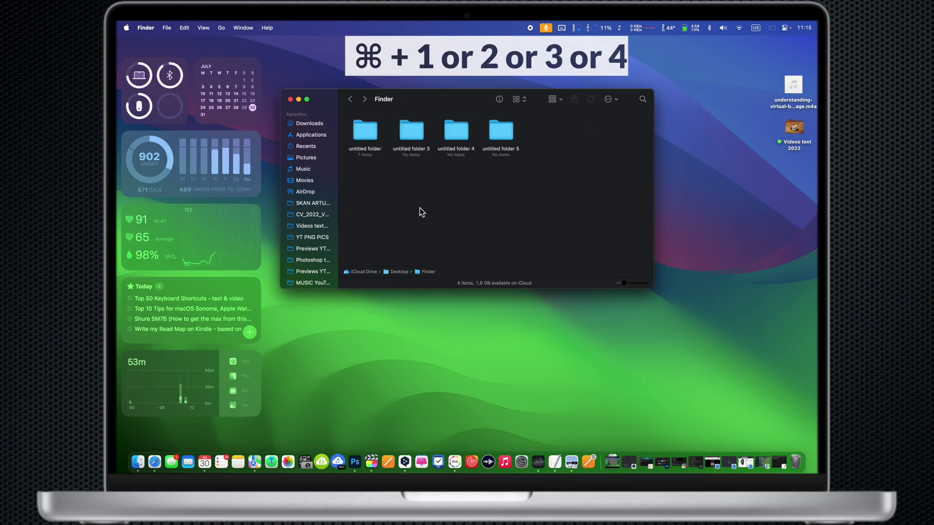
Cycle list, column and gallery views twice, step to the dollar bill, then return to icon view.
key(super+2)
key(super+3)
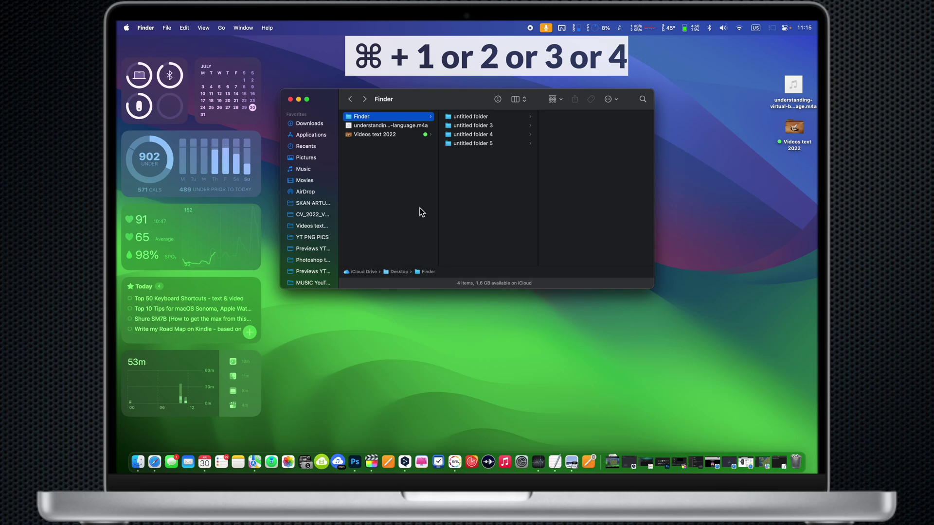
key(super+4)
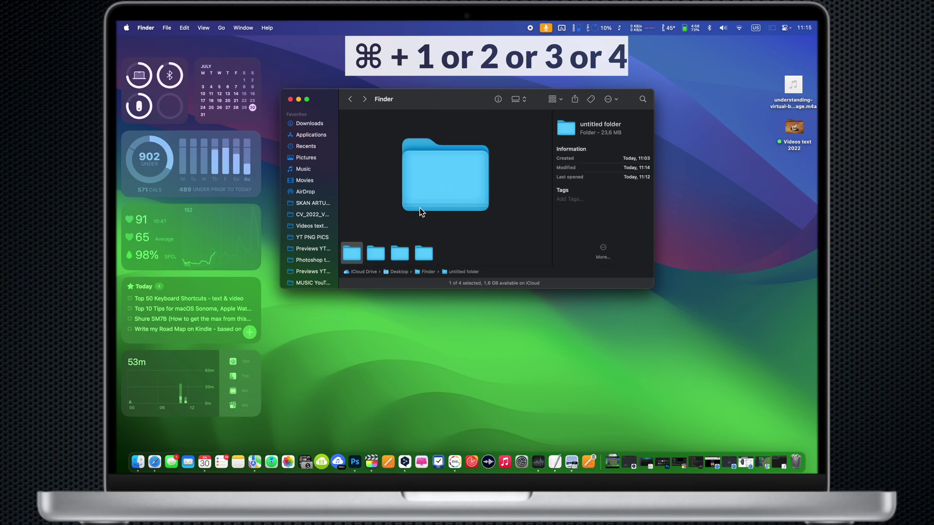
key(super+2)
key(super+3)
key(super+4)
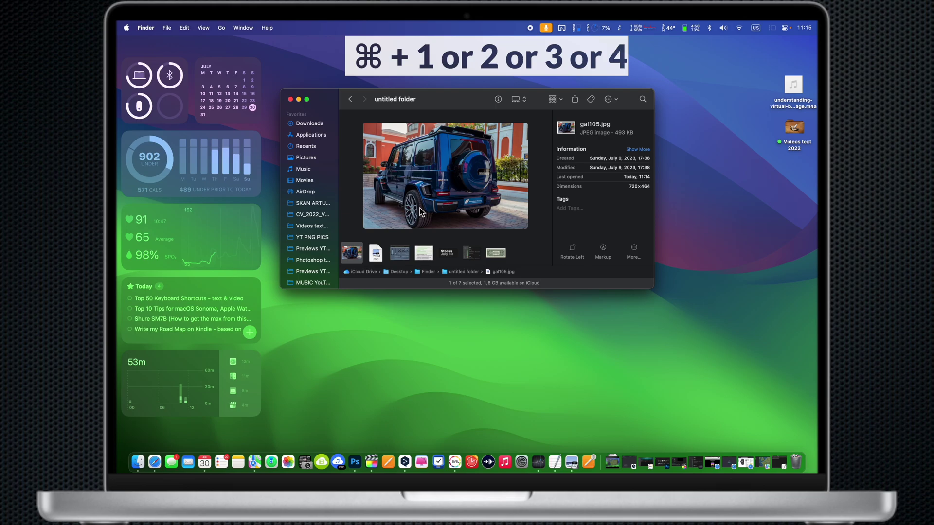
key(Right)
key(Right)
key(Right)
key(Right)
key(Right)
key(Right)
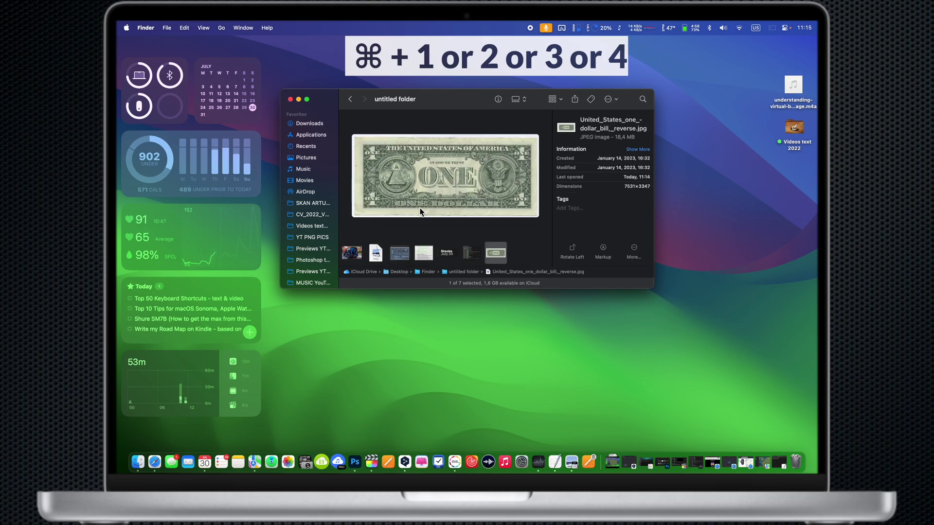
key(super+1)
Open the folder's view options, move the panel beside the window and adjust the icon size.
key(super+j)
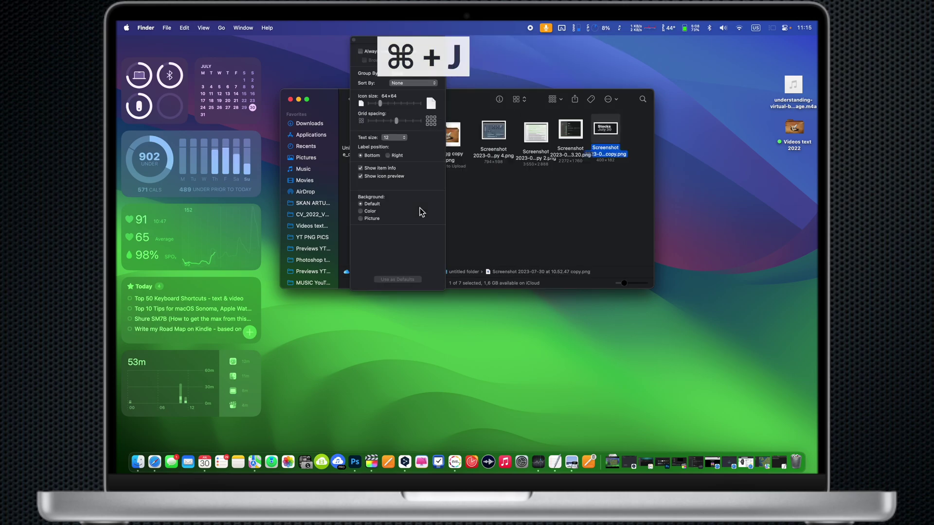
drag(388, 46, 633, 135)
drag(625, 193, 629, 192)
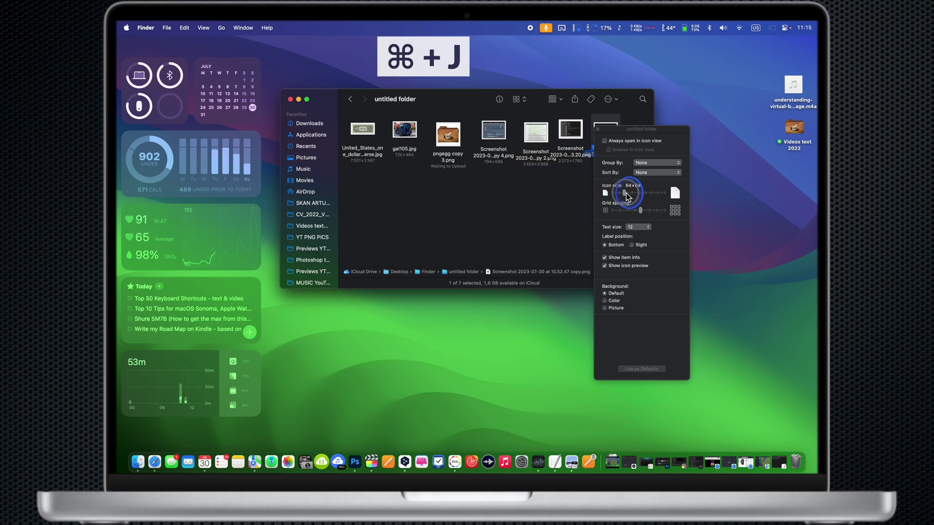
Place an alias of untitled folder on the desktop, open it, and show the enclosing folder path.
click(365, 130)
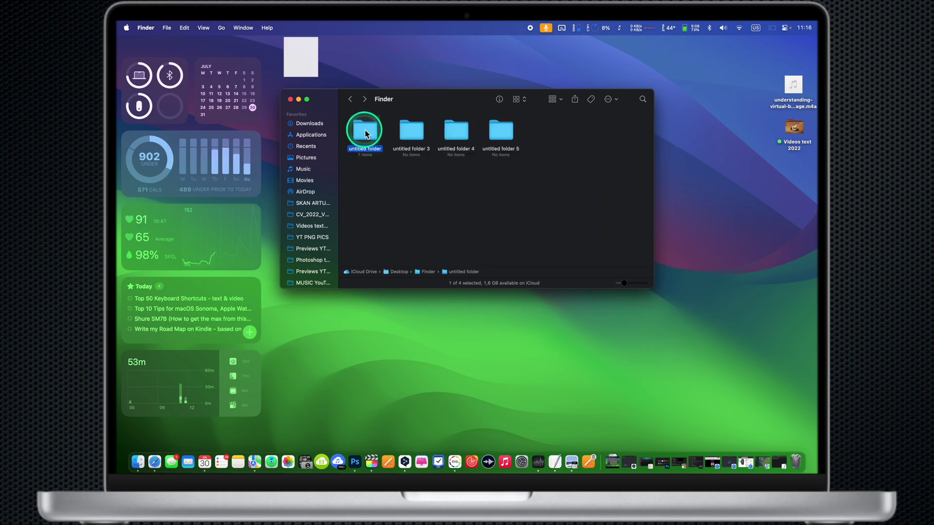
drag(365, 130, 792, 180)
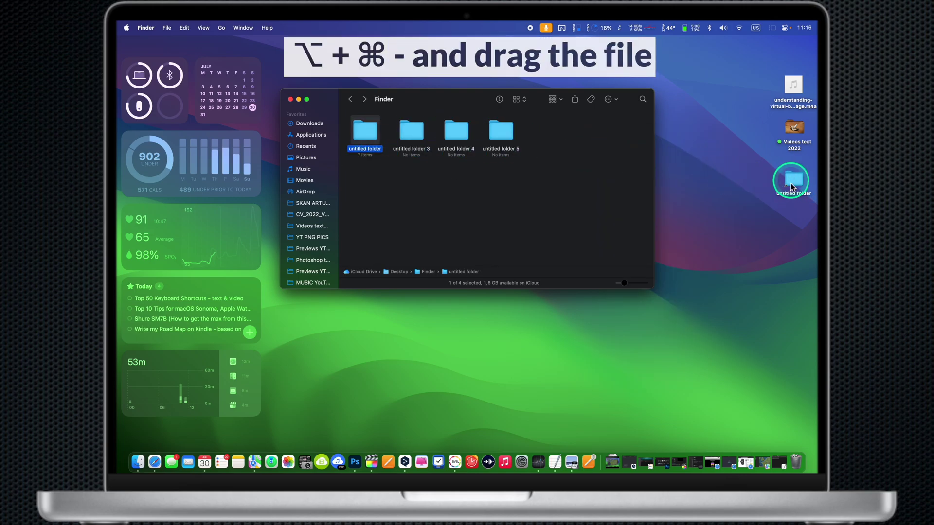
click(781, 209)
double_click(794, 178)
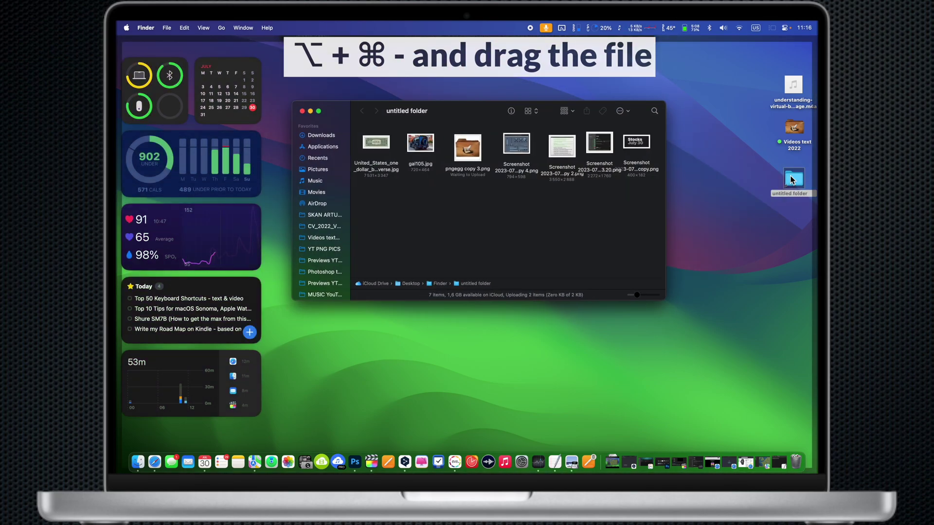
key(super+Up)
double_click(374, 138)
super+click(389, 98)
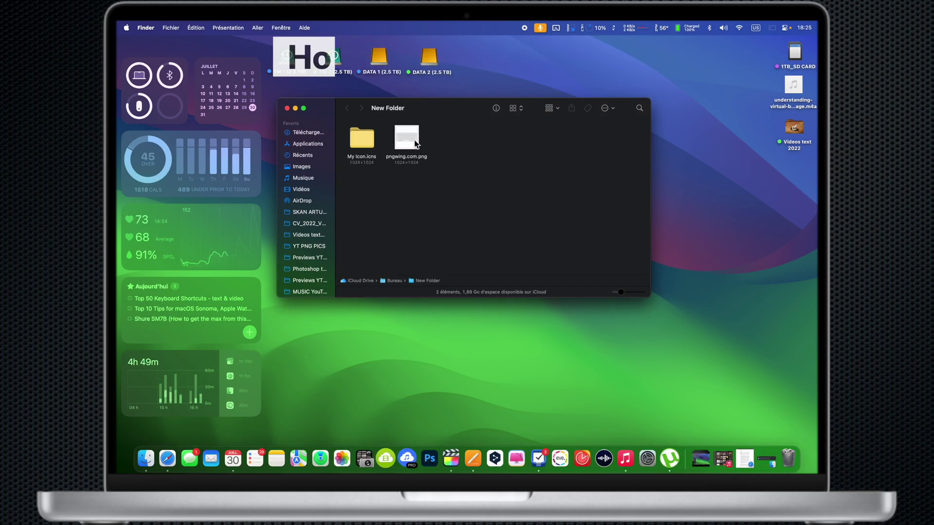
Open pngwing.com.png in Preview while closing its Finder window, then close the image.
alt+double_click(408, 139)
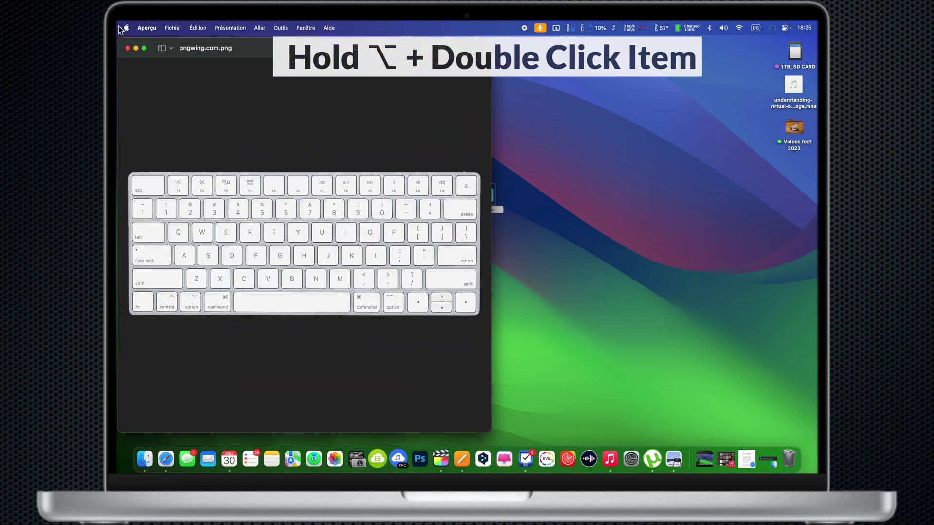
click(125, 47)
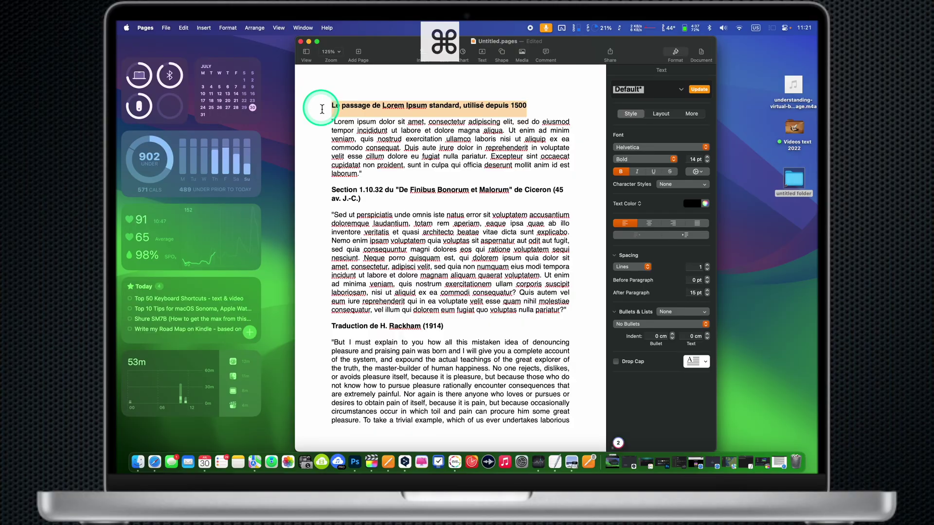
Cut the opening heading and the first Lorem ipsum paragraph, experimenting with undo and redo.
key(super+x)
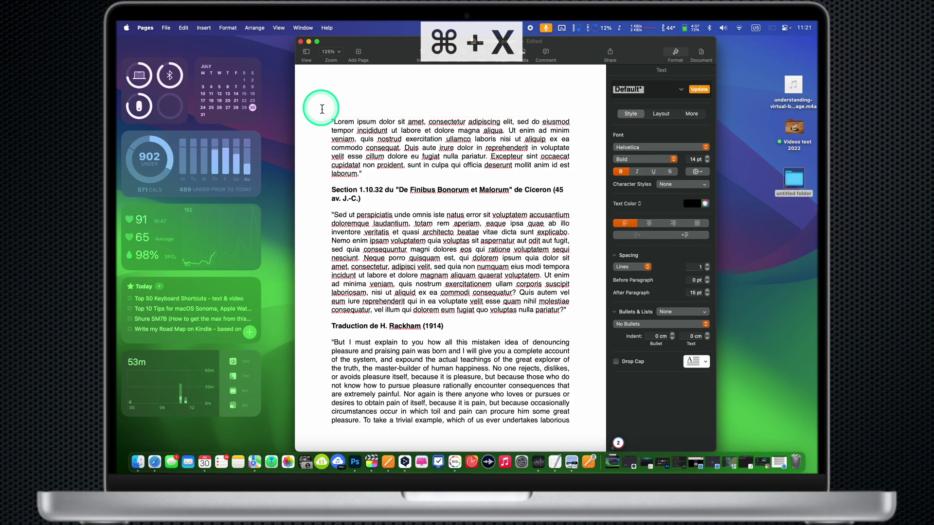
key(super+z)
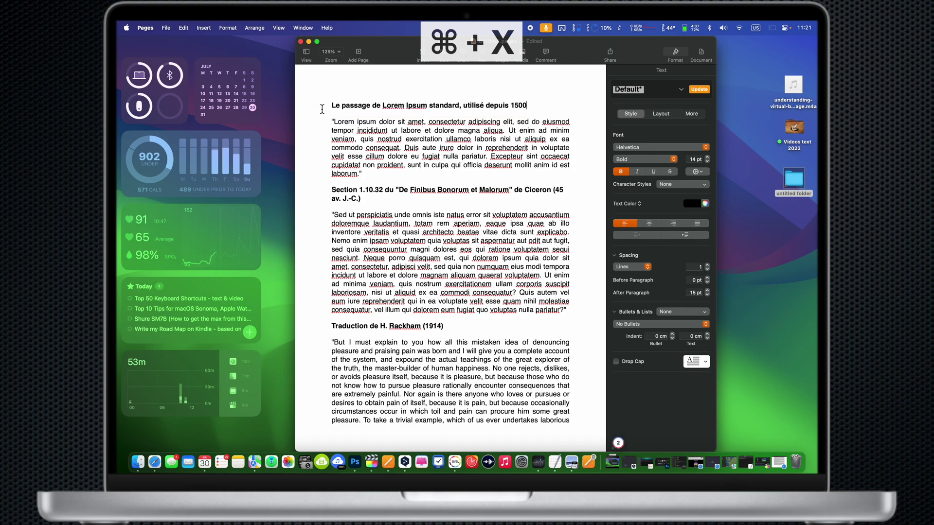
key(super+z)
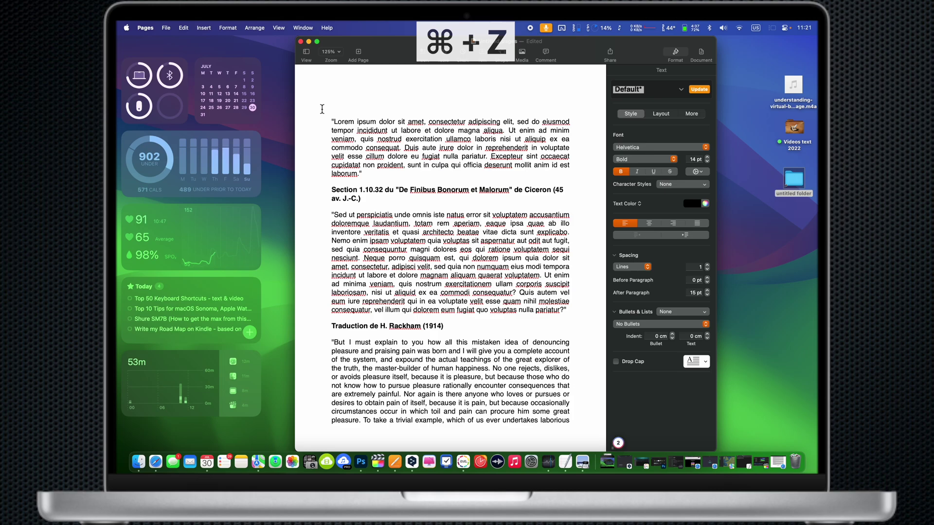
drag(323, 109, 372, 175)
key(super+shift+z)
key(super+x)
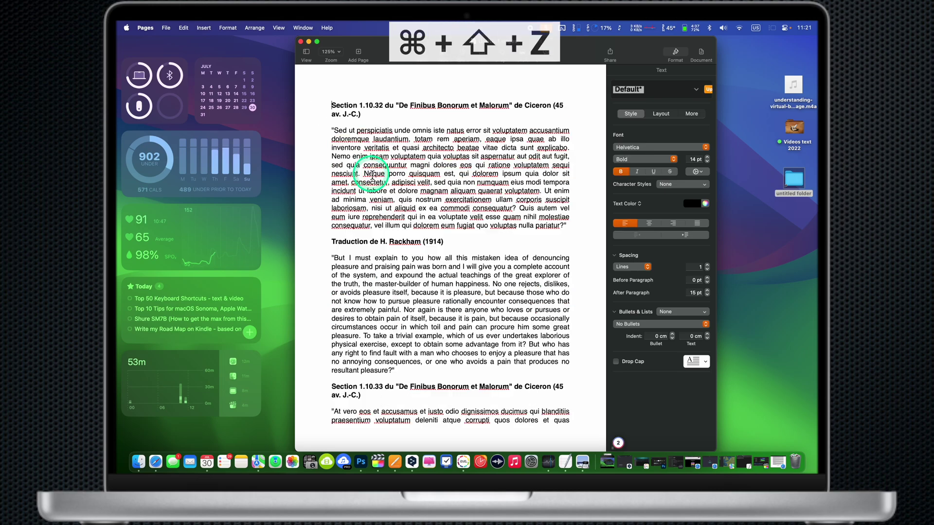
key(super+v)
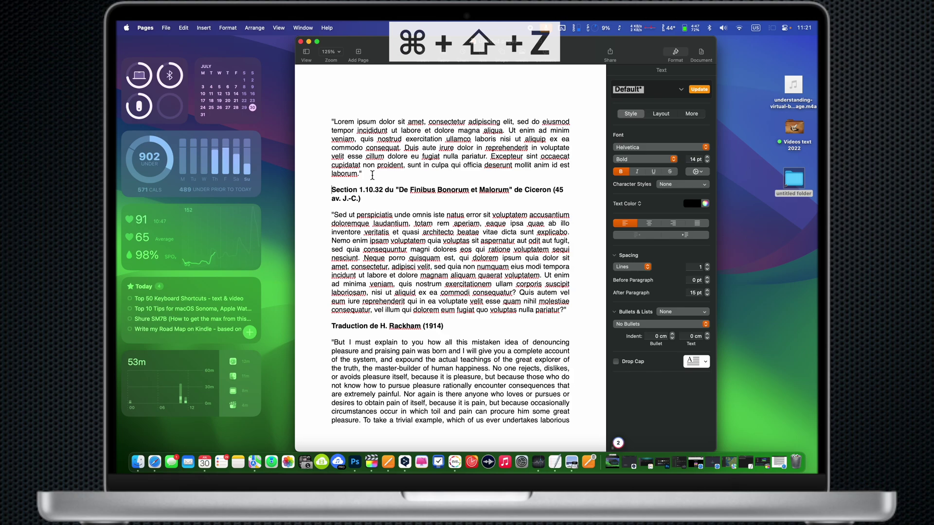
click(373, 198)
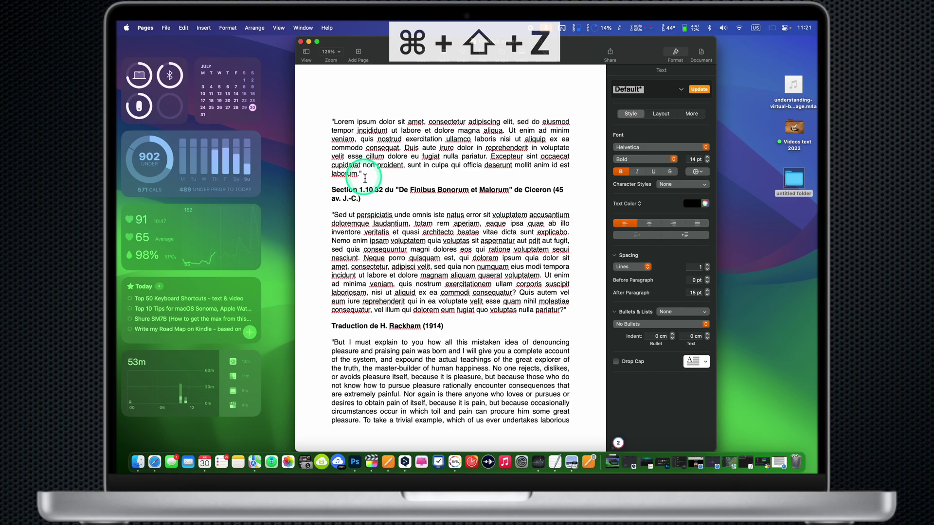
key(super+shift+z)
key(super+shift+z)
key(super+f)
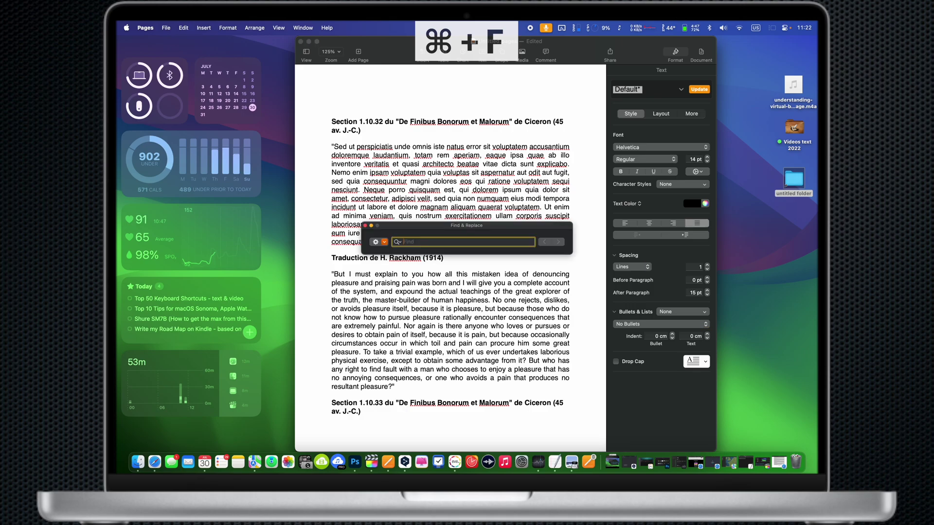
Select the 'Traduction de H. Rackham (1914)' heading line and delete it word by word.
text(phys)
key(Escape)
click(389, 263)
key(super+shift+Left)
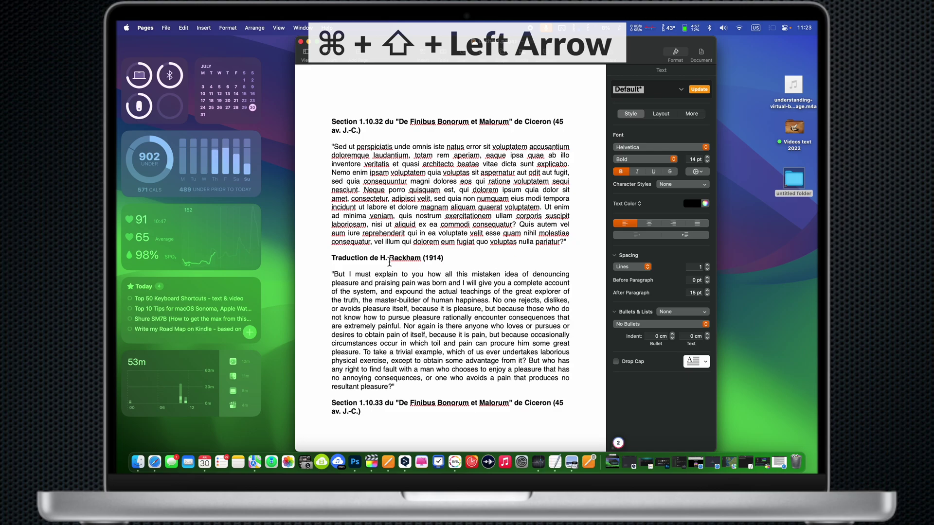
key(super+shift+Left)
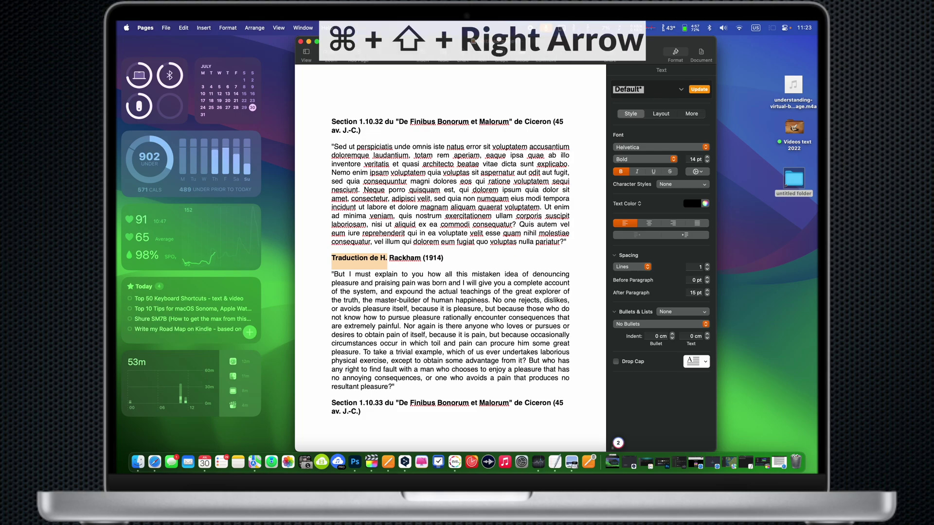
key(super+shift+Right)
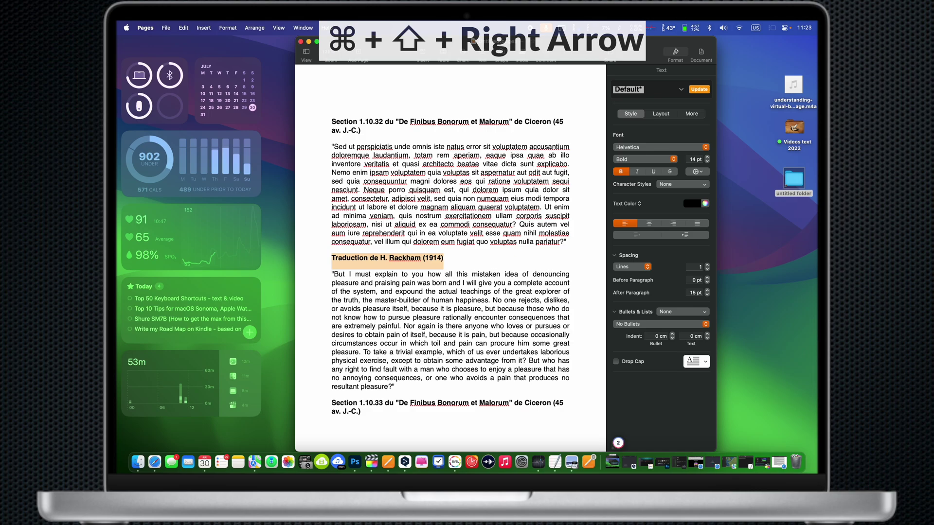
key(Right)
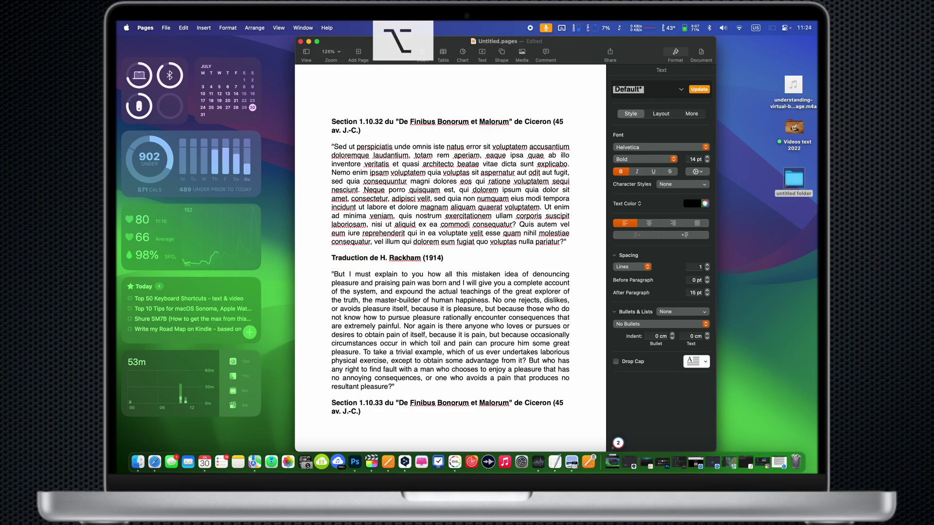
key(alt+BackSpace)
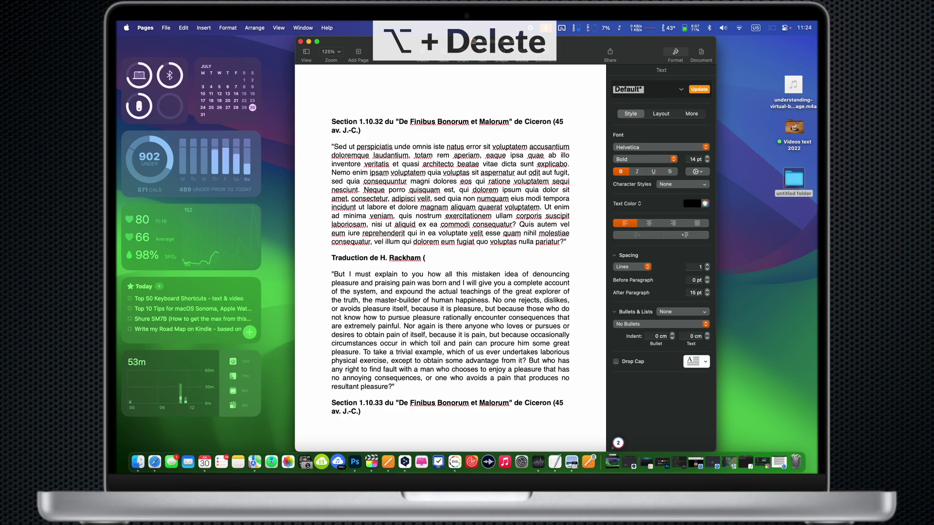
key(alt+BackSpace)
key(alt+BackSpace)
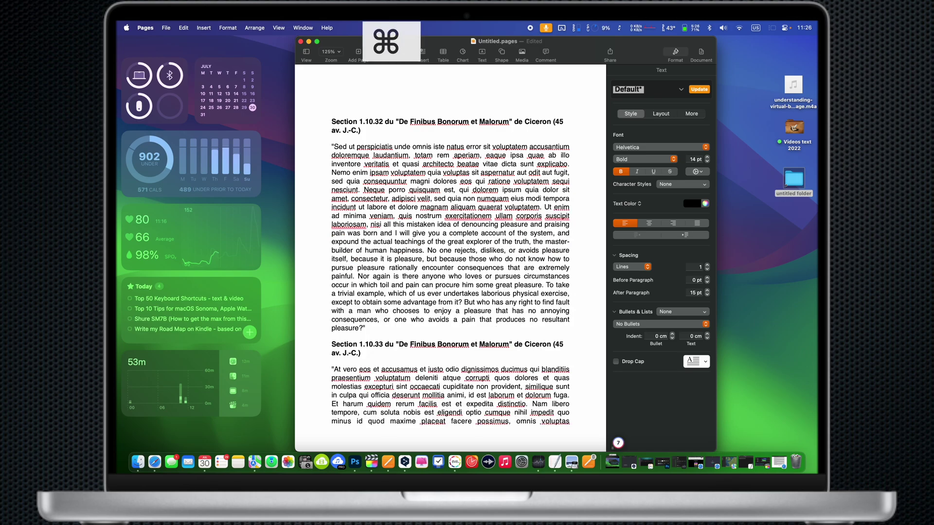
key(super+Left)
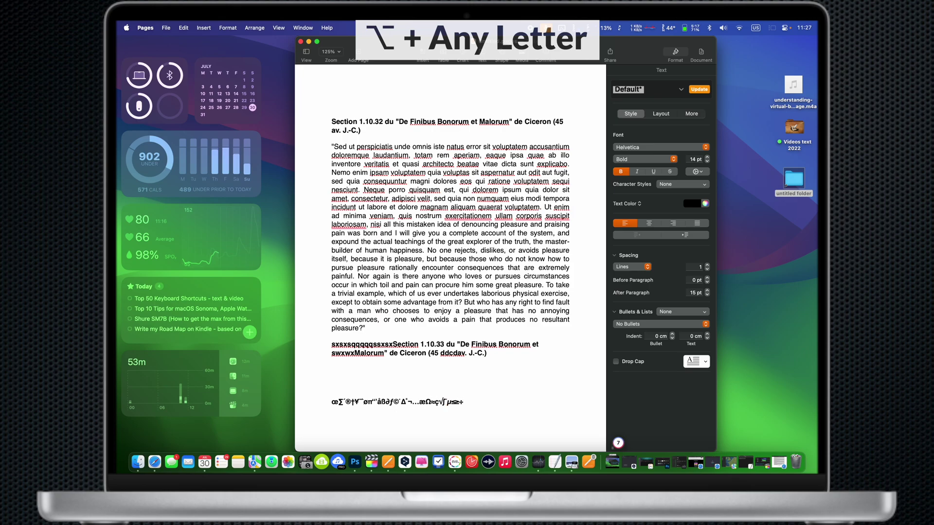
Append option-key symbol lines, cancel the print dialog, and save as Untitled.pages on the Desktop.
text(‘“πø¨¥†®´∑œæ∑´®†¥¨øåß∂ƒ©˙∆˚¬…æΩ≈ç√∫µ≤œ∑´®†¥¨øπ“ß∂ƒ©˙∆˚¬…)
key(super+p)
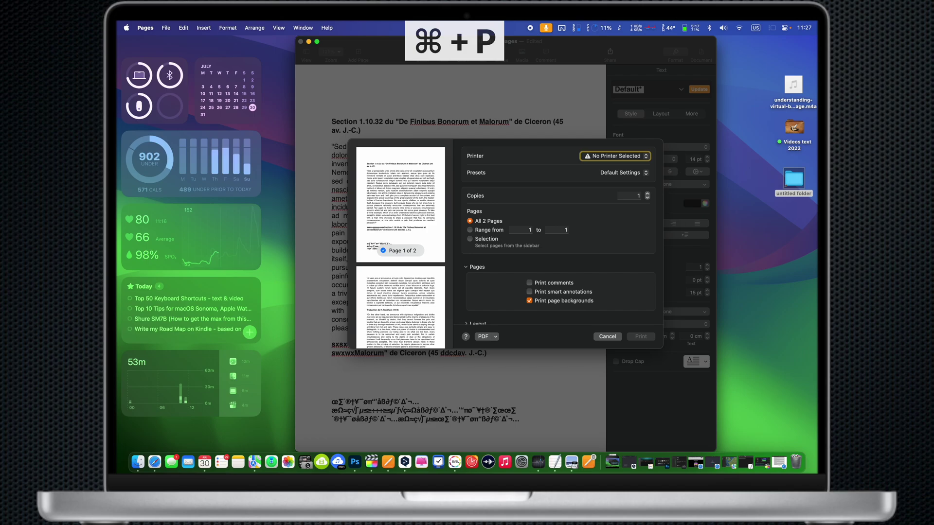
scroll(411, 238, down, 2)
click(608, 336)
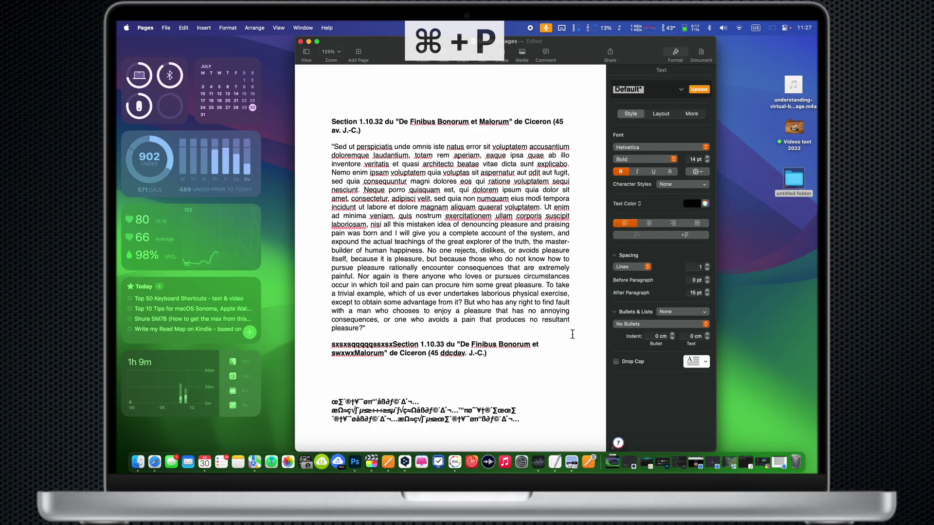
key(super+s)
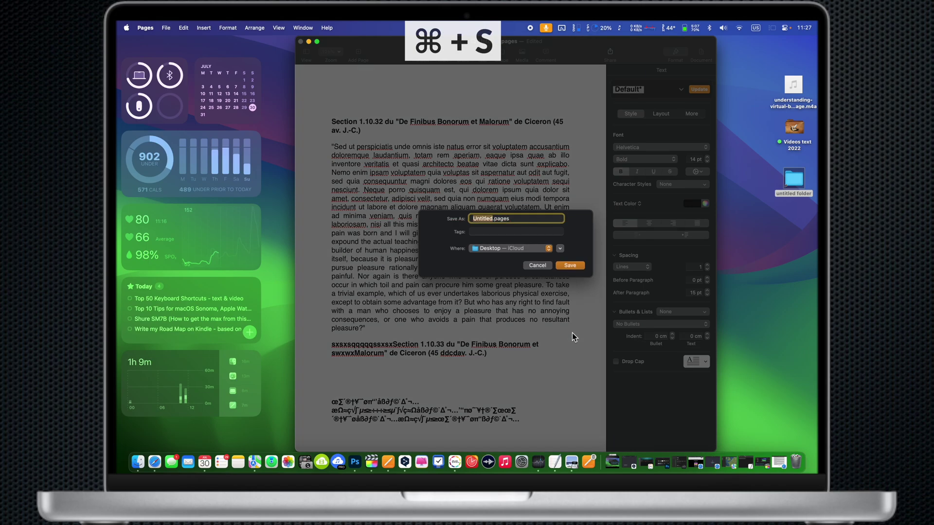
click(570, 265)
Select the Latin paragraph's first five lines and toggle bold and italic, leaving them bold.
drag(332, 147, 592, 181)
key(super+b)
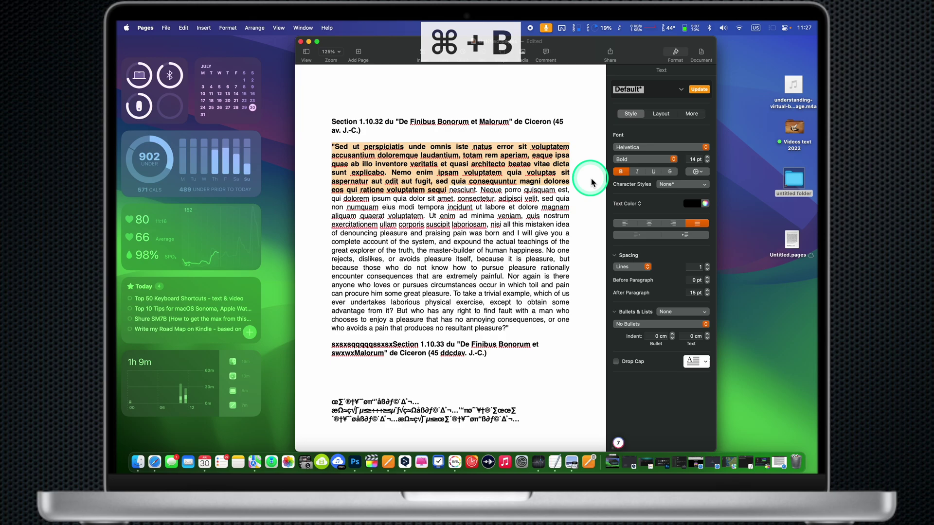
key(super+b)
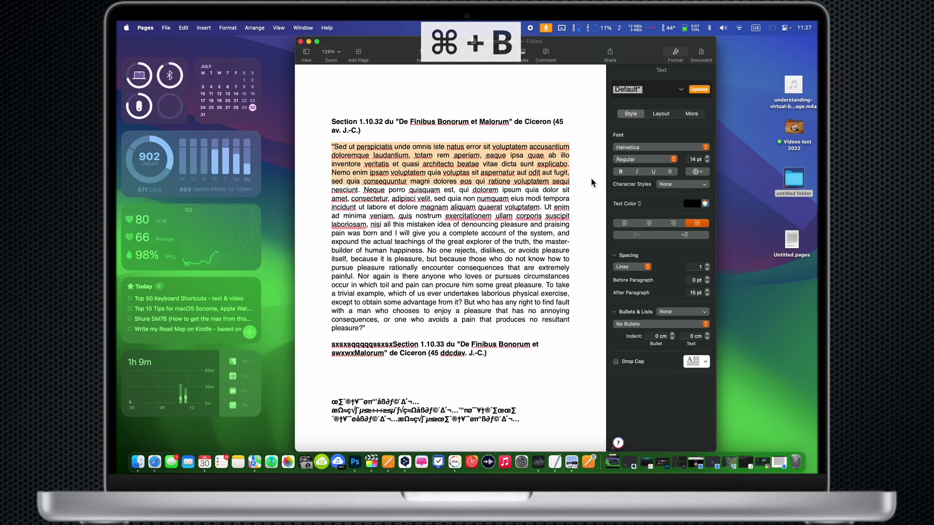
key(super+b)
key(super+b)
key(super+i)
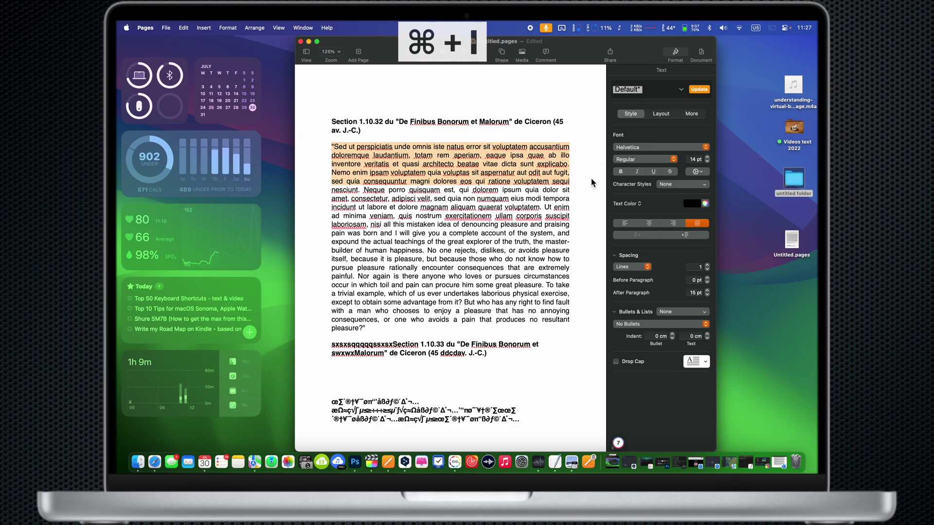
key(super+i)
key(super+k)
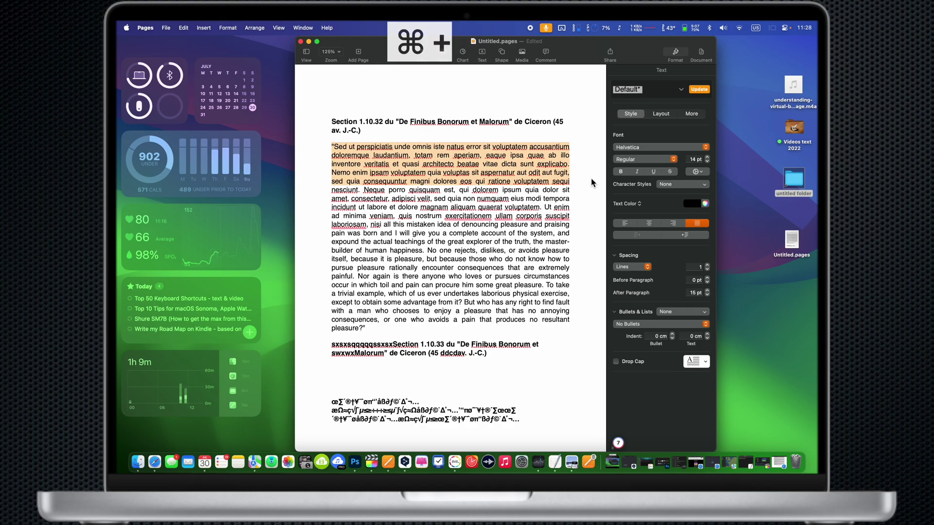
text(www.apple.com)
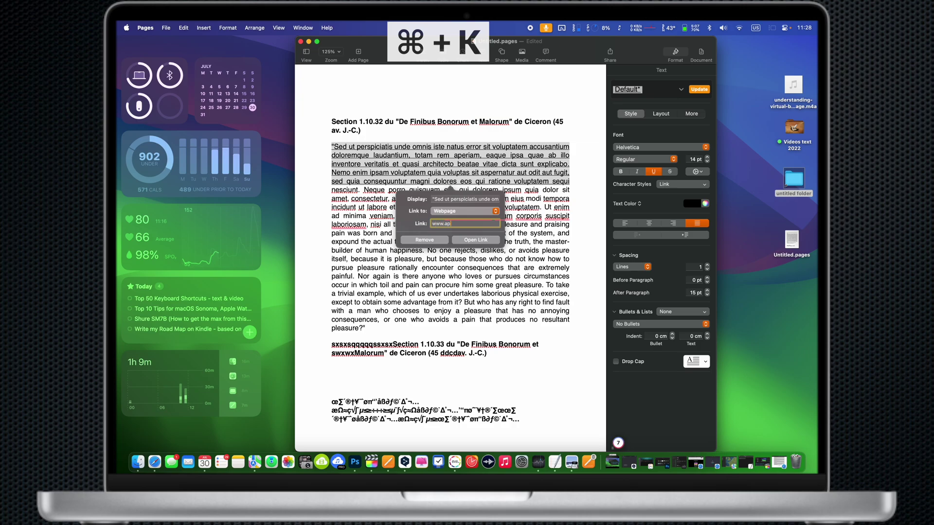
click(476, 240)
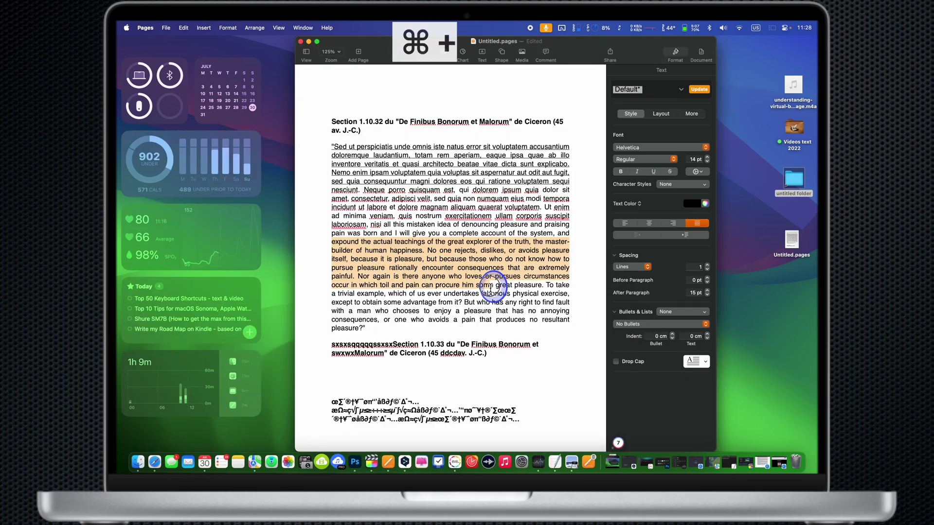
Toggle underline and bold on the English passage, then set it in the Papyrus font.
key(super+u)
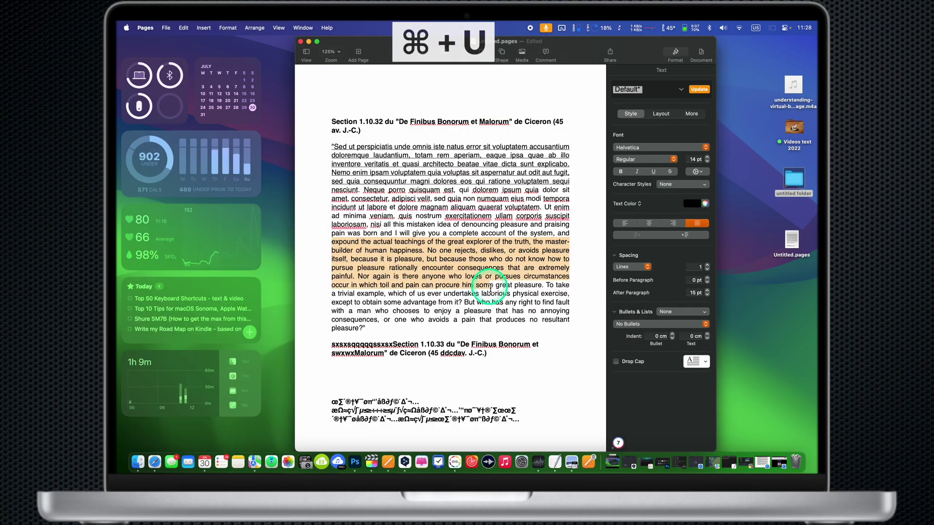
key(super+u)
key(super+b)
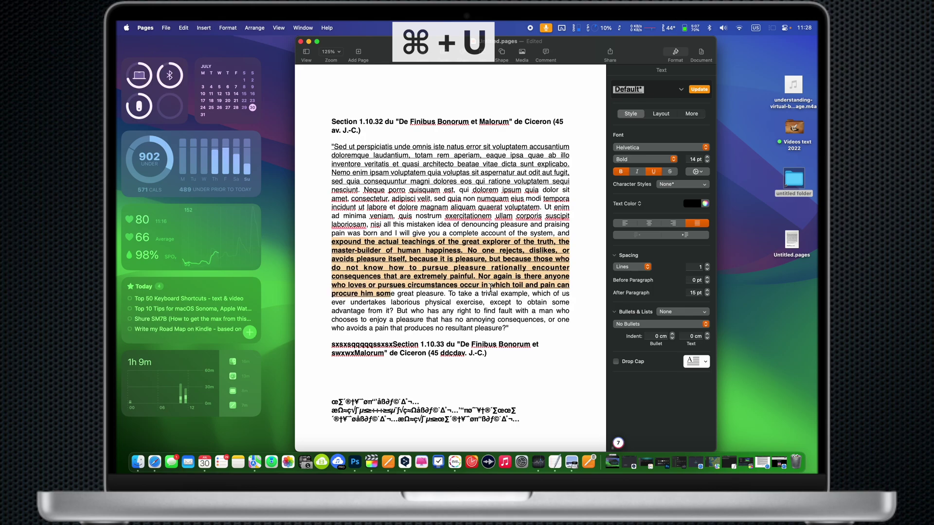
key(super+u)
key(super+b)
key(super+t)
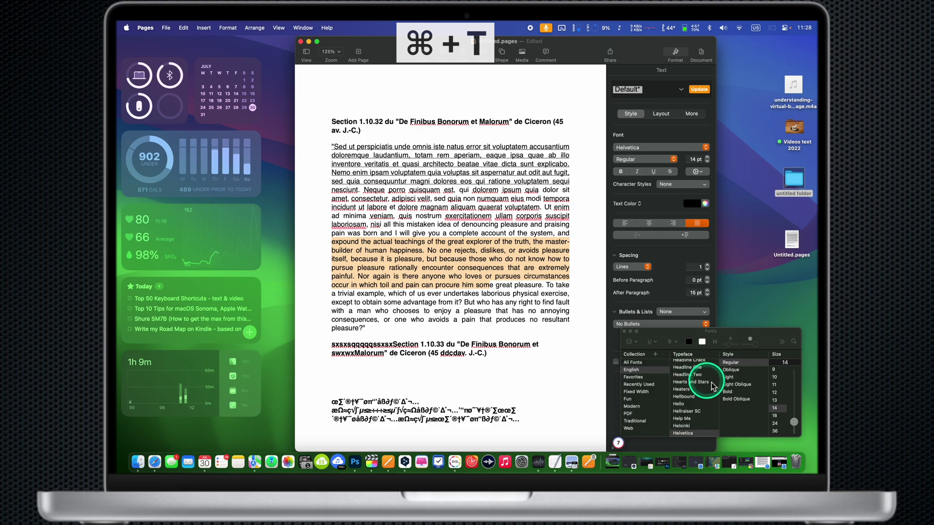
click(655, 384)
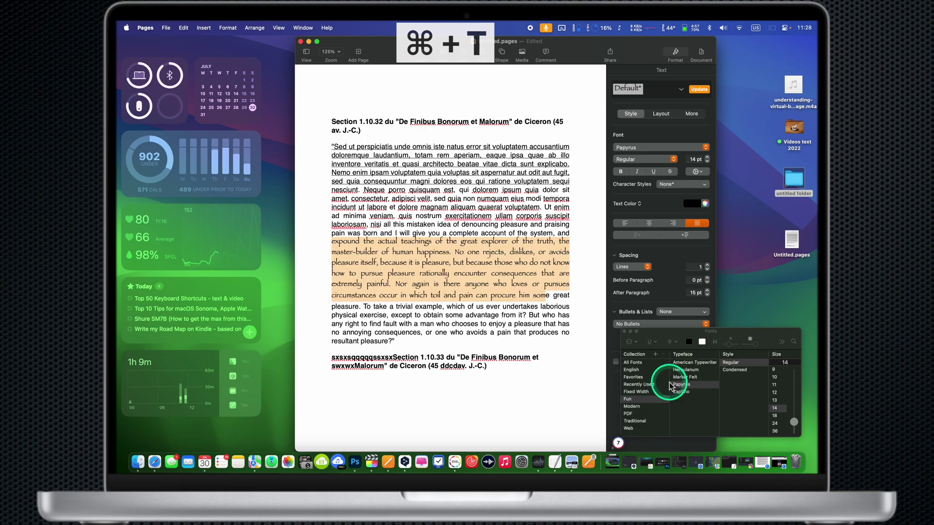
click(634, 378)
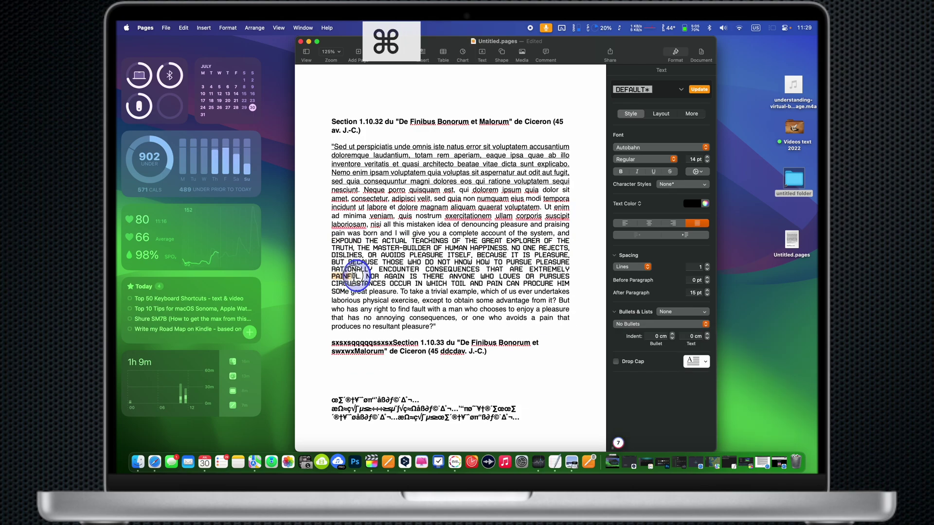
Look up 'painful' in the dictionary, then delete the paragraph's closing word.
key(super+ctrl+d)
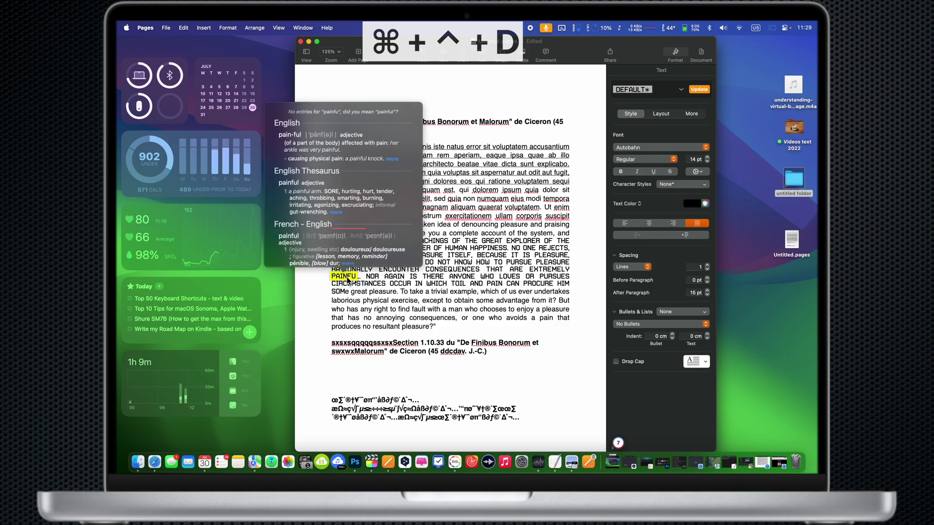
click(459, 327)
key(alt+BackSpace)
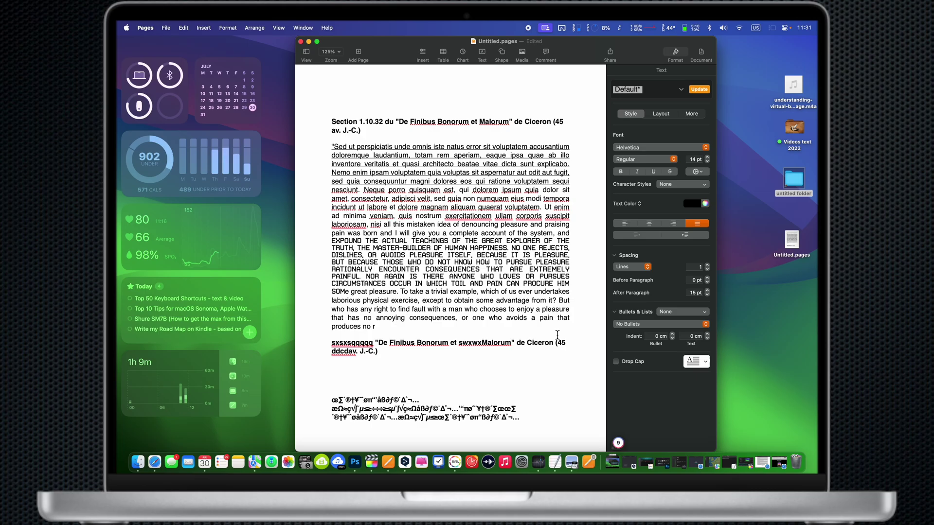
Page up and down through the document to reach the Eiffel Tower page.
key(Page_Up)
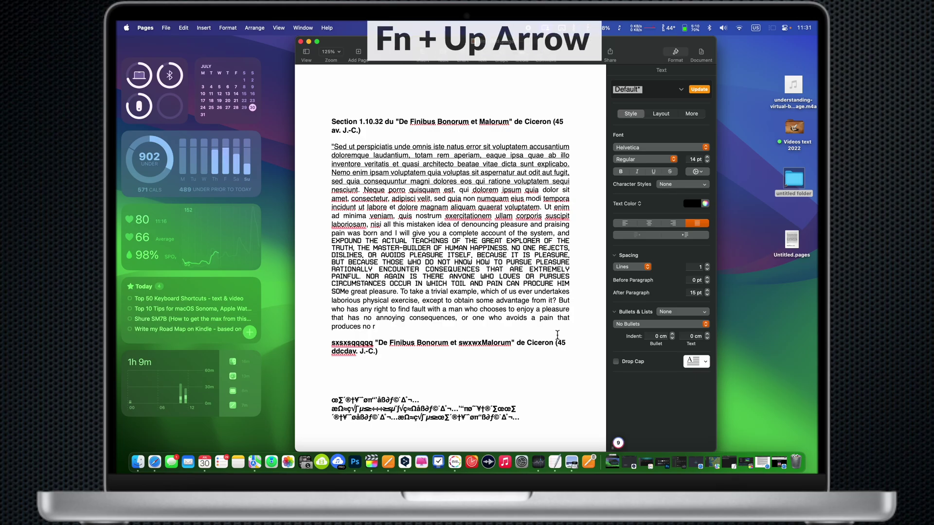
scroll(557, 335, down, 5)
key(Page_Up)
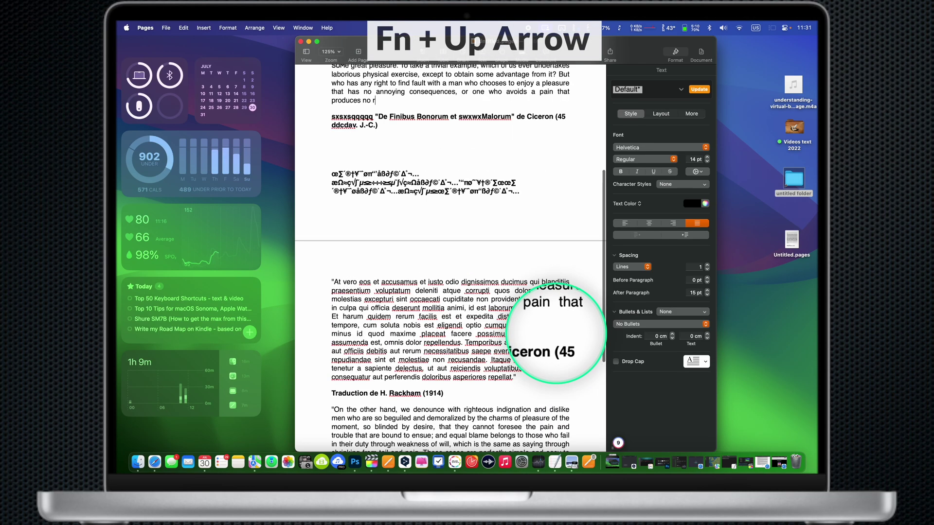
key(Page_Down)
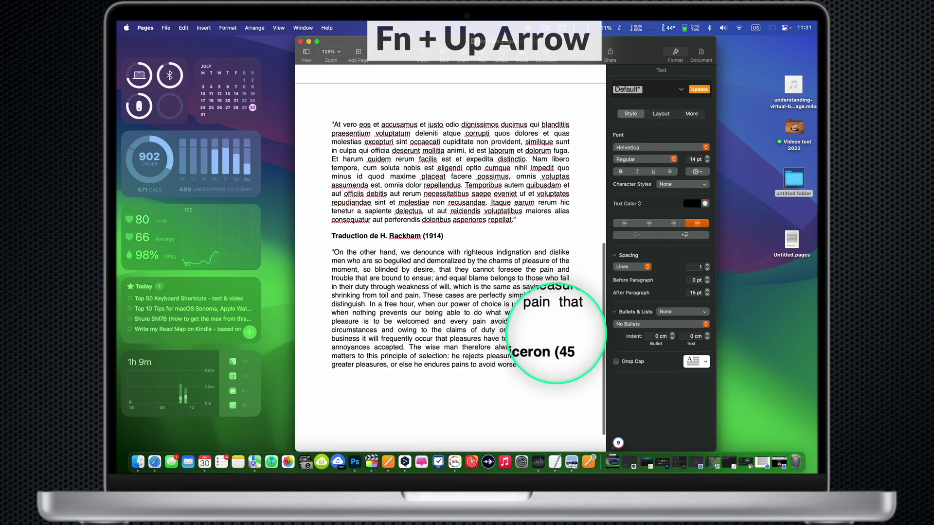
key(Page_Up)
key(Page_Down)
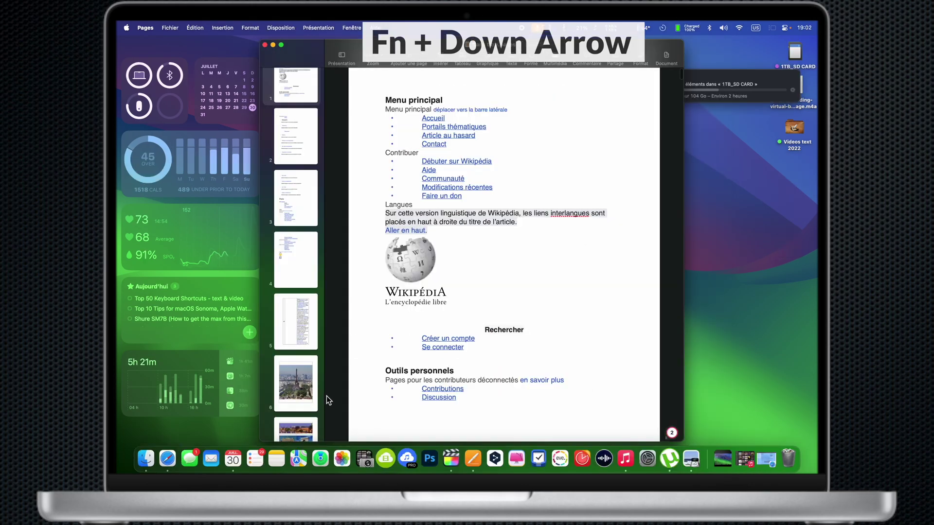
key(Page_Down)
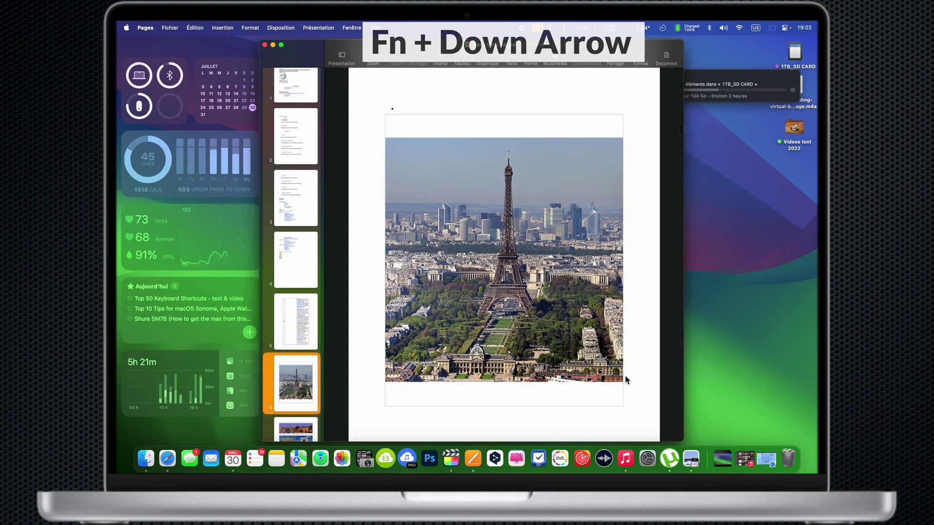
Jump between the document's top and end, then paste text matching the document style.
key(Home)
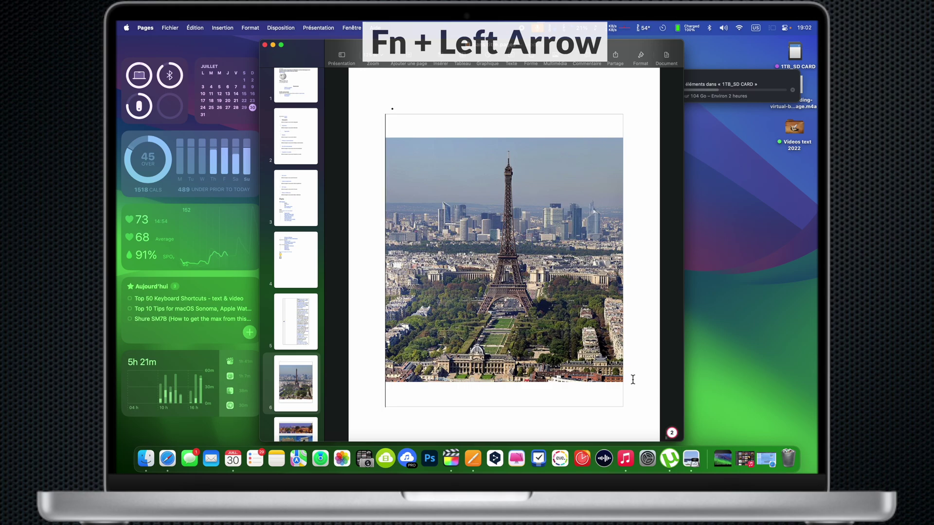
key(Home)
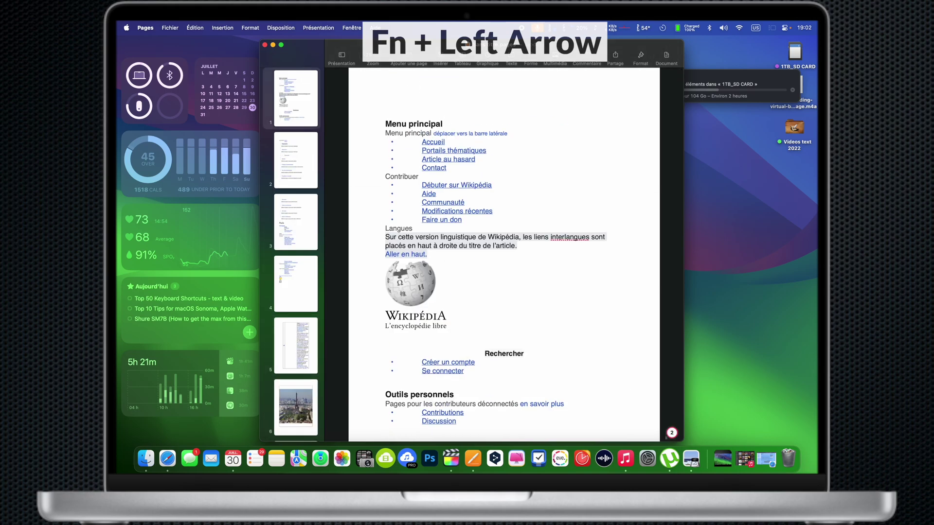
key(End)
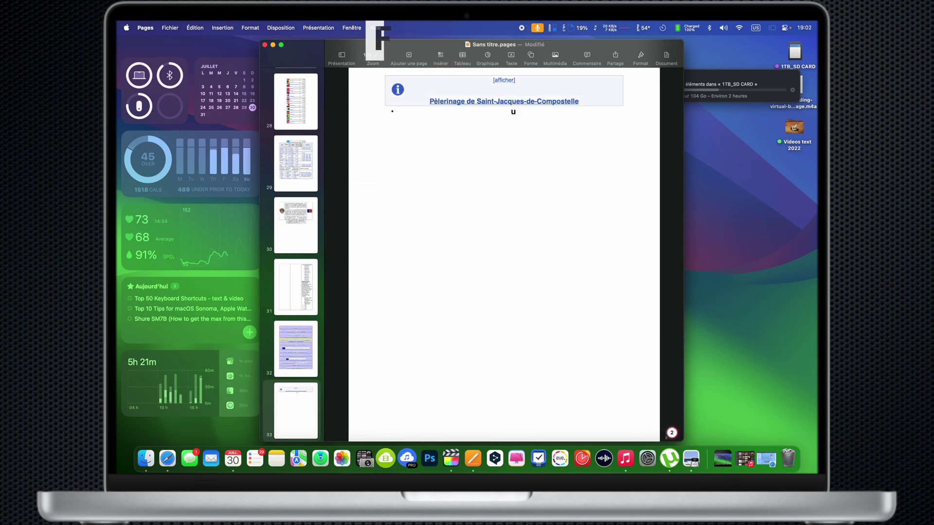
key(Home)
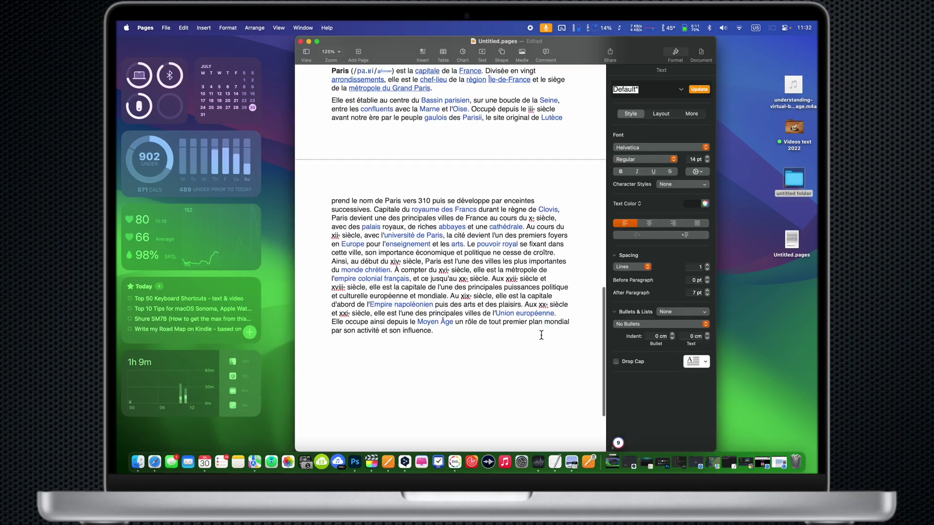
key(shift+alt+super+v)
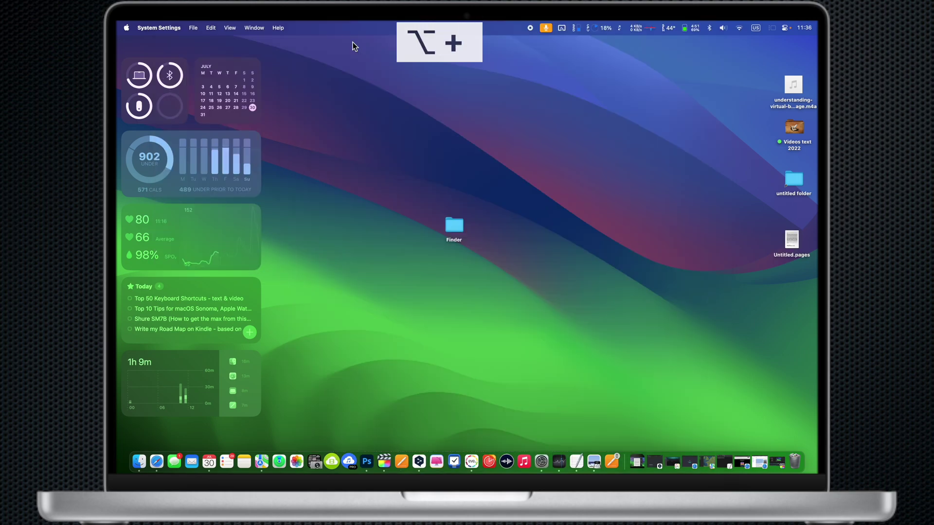
View and close the Sound settings with Option+F10, then the Displays settings with Option+F2.
key(alt+F10)
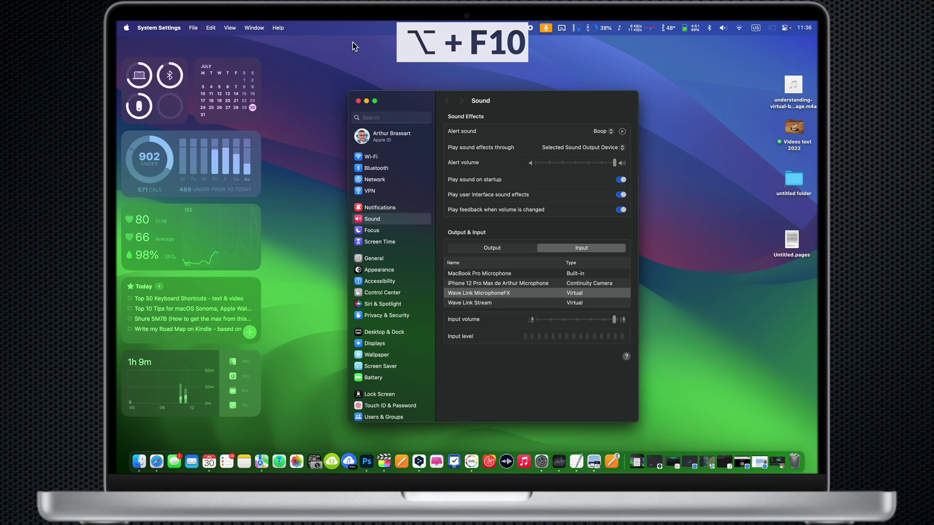
click(358, 101)
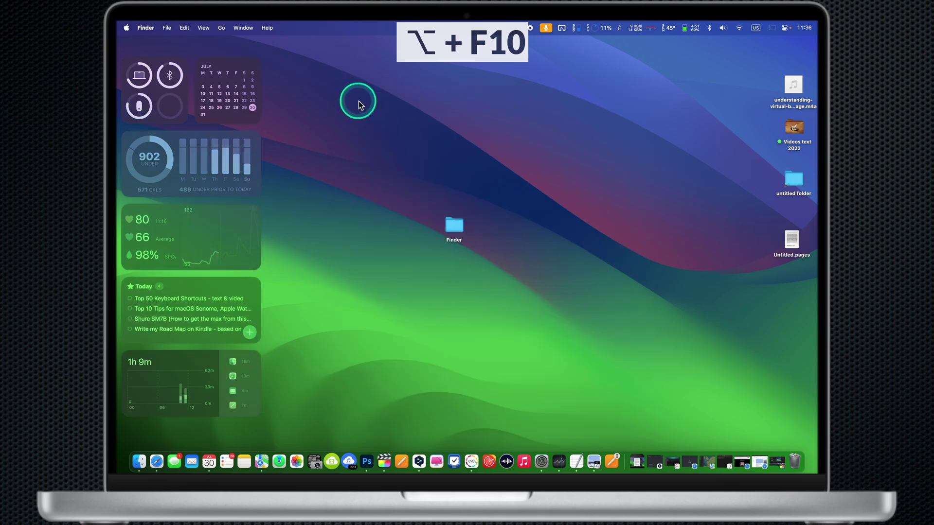
key(alt+F2)
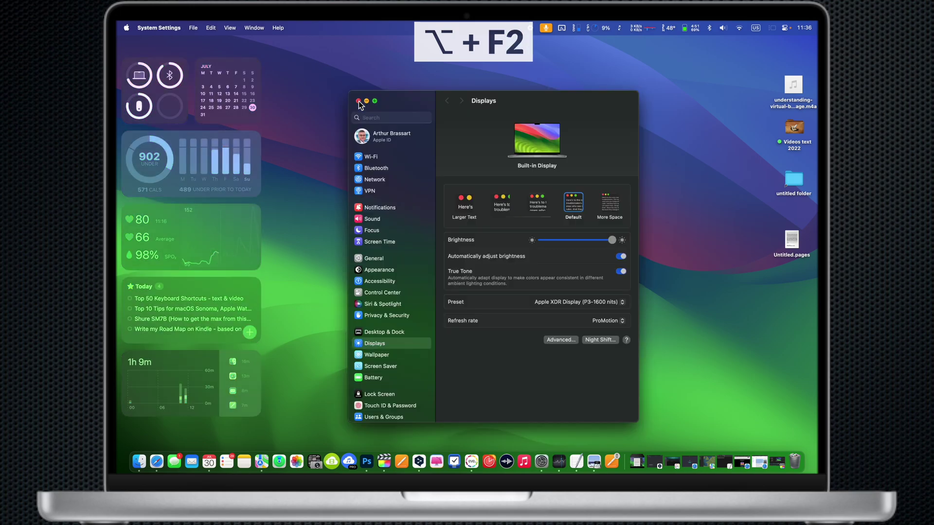
click(358, 101)
Show the detailed Wi-Fi network information, then the expanded sound output and input device list.
alt+click(740, 28)
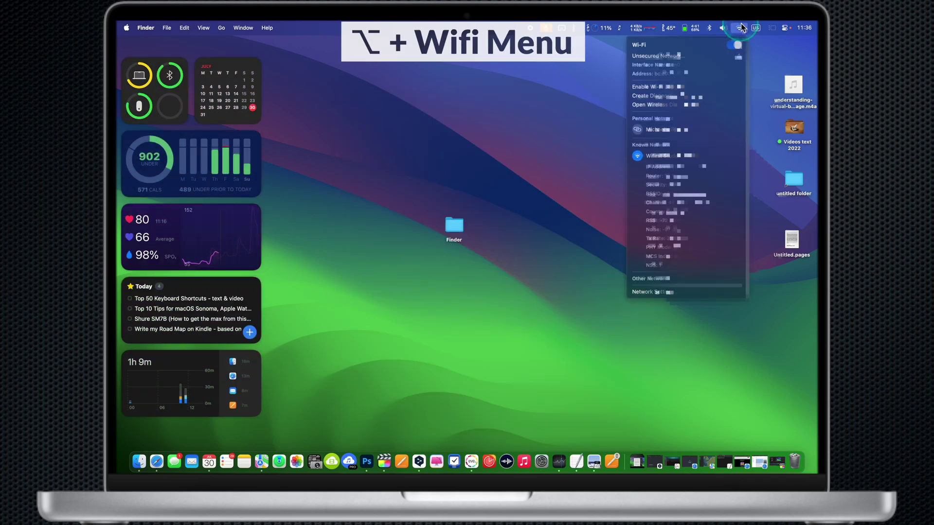
alt+click(726, 28)
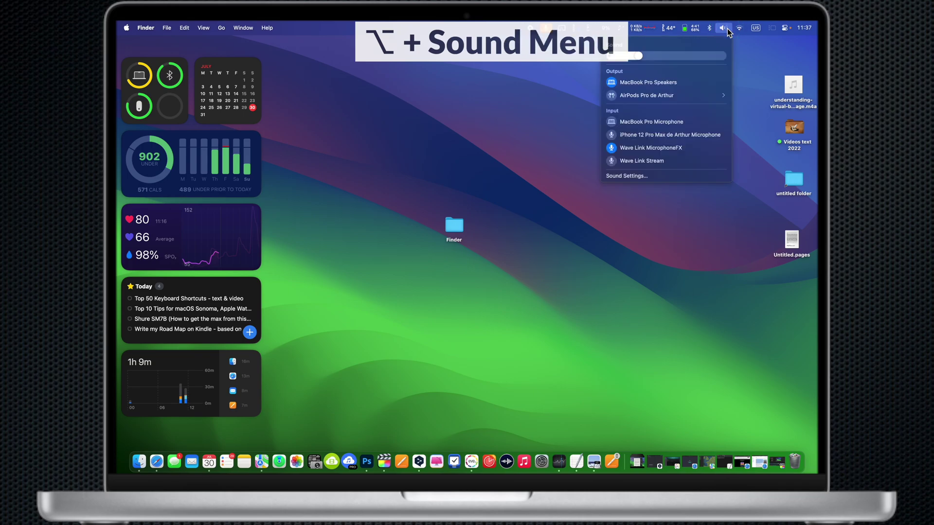
click(728, 28)
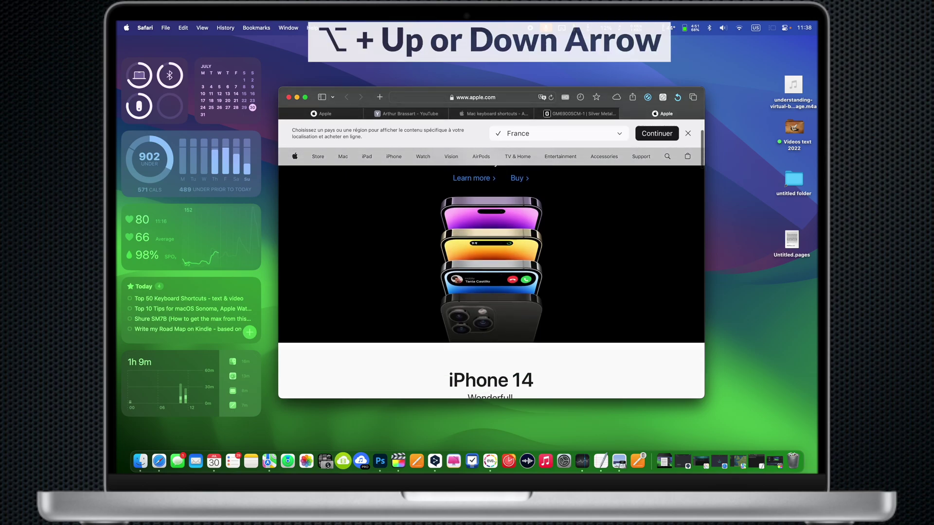
Page down and back up the Apple homepage with Option+arrow keys.
key(alt+Down)
key(alt+Down)
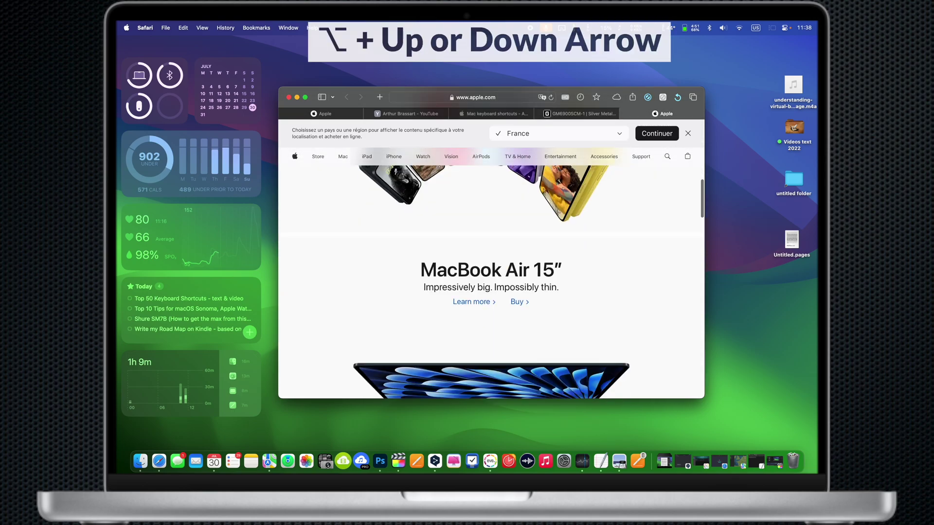
key(alt+Down)
key(alt+Up)
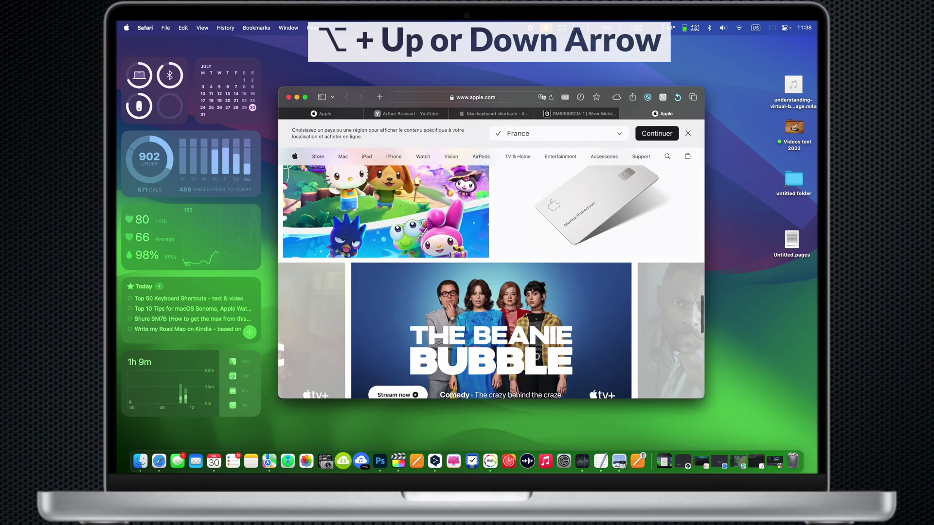
key(alt+Up)
key(alt+Up)
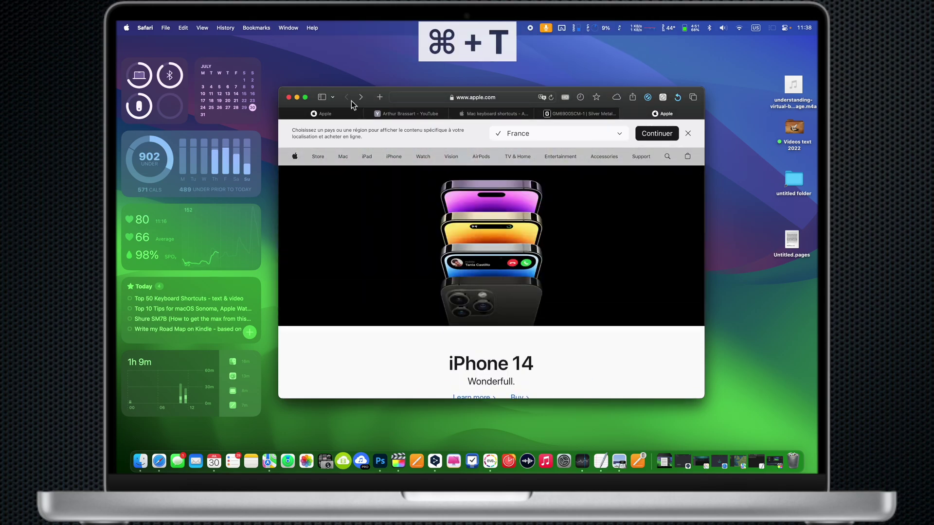
Open new blank tabs and open the Buy iPhone 14 link and another link in background tabs.
key(super+t)
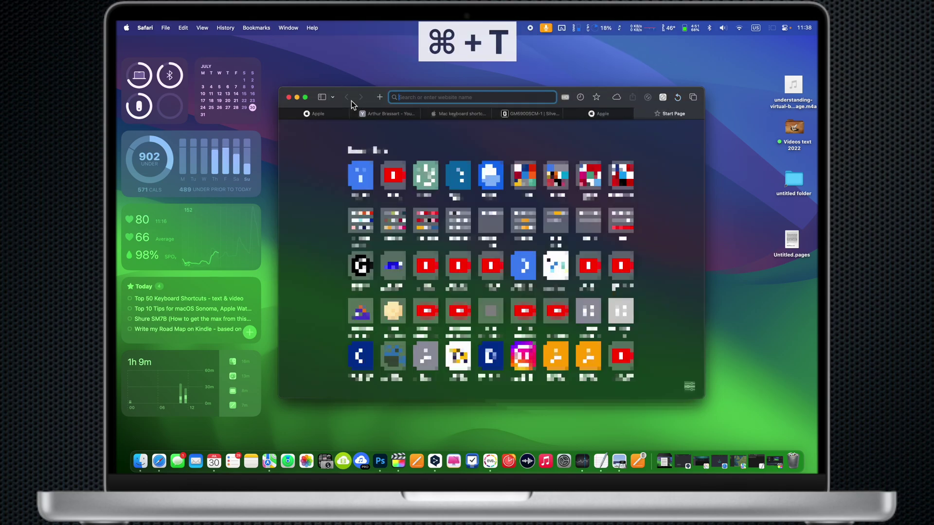
key(super+t)
key(super+t)
key(super+t)
key(super+t)
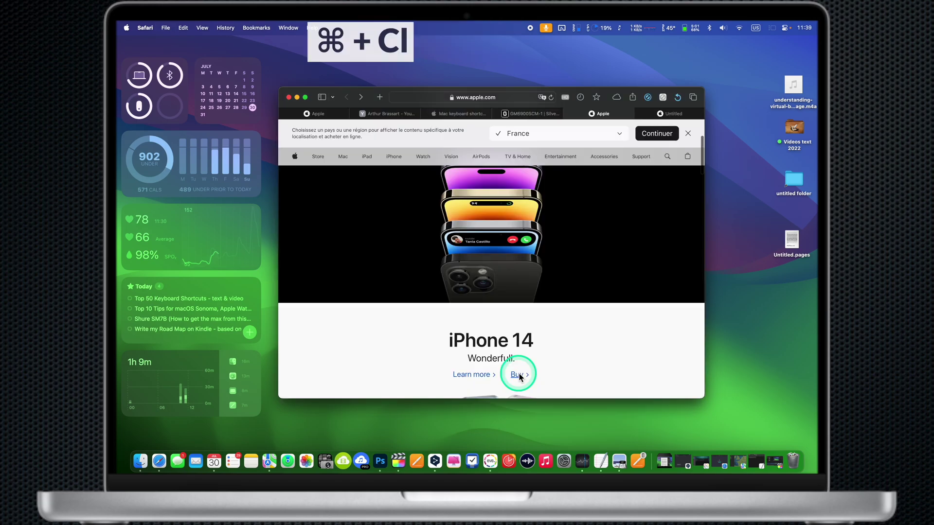
super+click(523, 376)
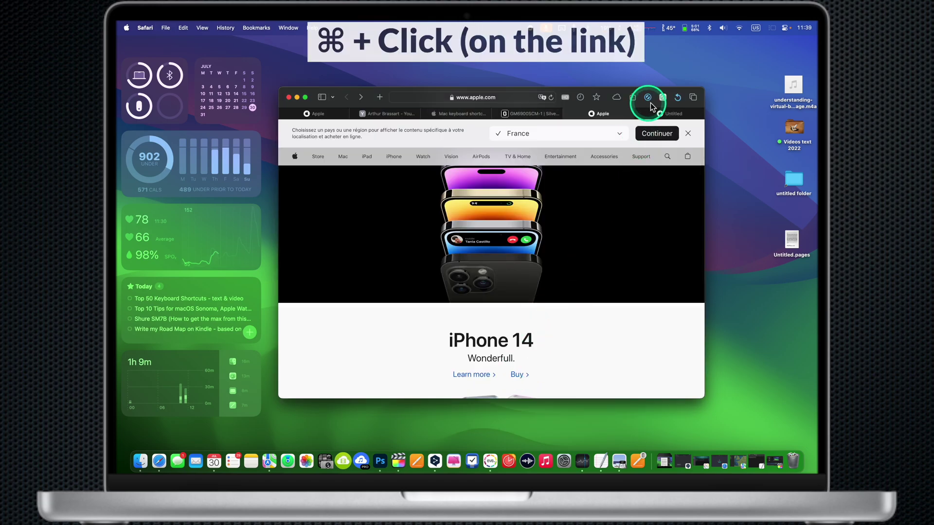
click(666, 114)
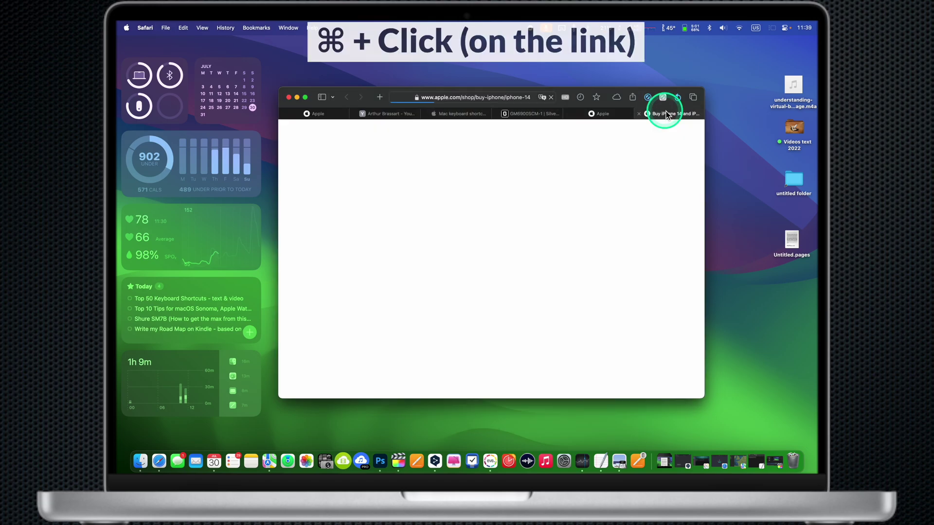
super+click(604, 160)
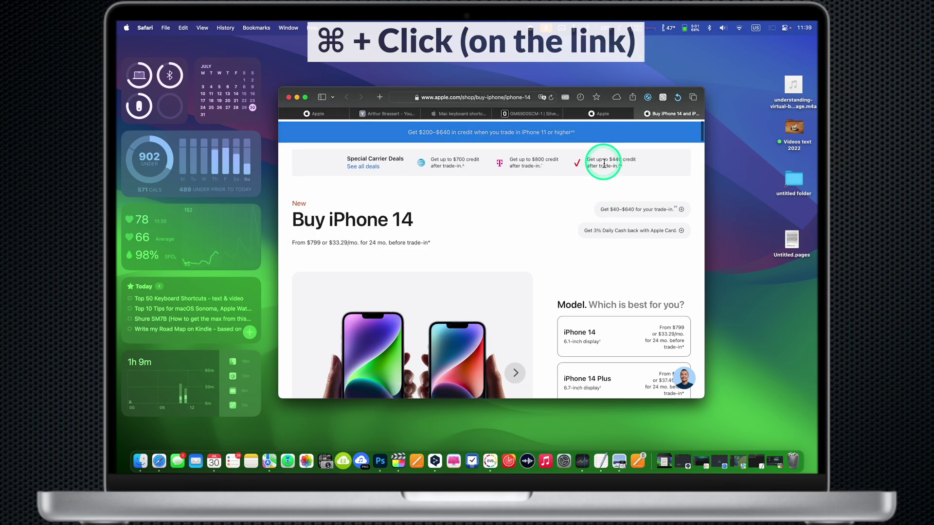
Cycle through the open tabs with Ctrl+Tab and close three extra tabs.
key(ctrl+Tab)
key(ctrl+Tab)
key(ctrl+Tab)
key(ctrl+Tab)
key(ctrl+Tab)
key(ctrl+Tab)
key(ctrl+Tab)
key(ctrl+Tab)
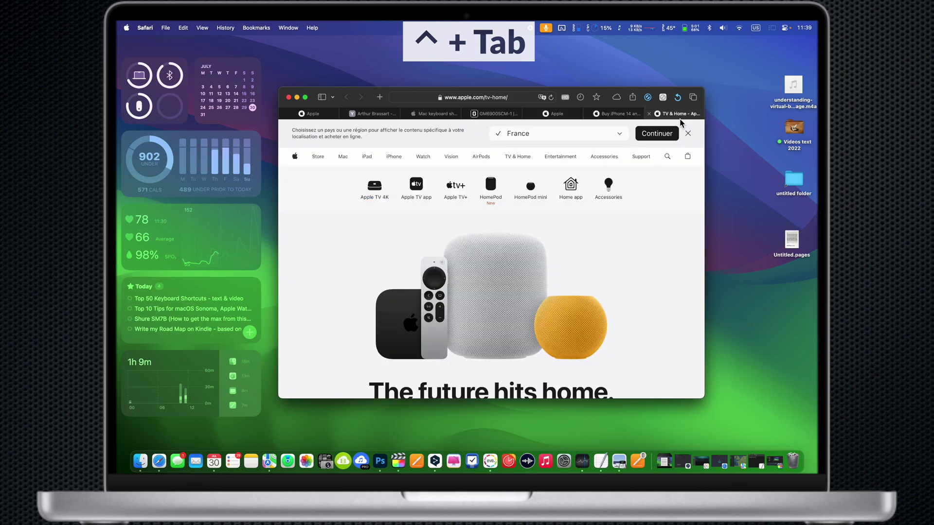
key(ctrl+Tab)
click(344, 113)
click(344, 114)
click(343, 114)
click(344, 114)
click(344, 113)
Reopen the recently closed tabs, ending on the YouTube channel tab.
key(shift+super+t)
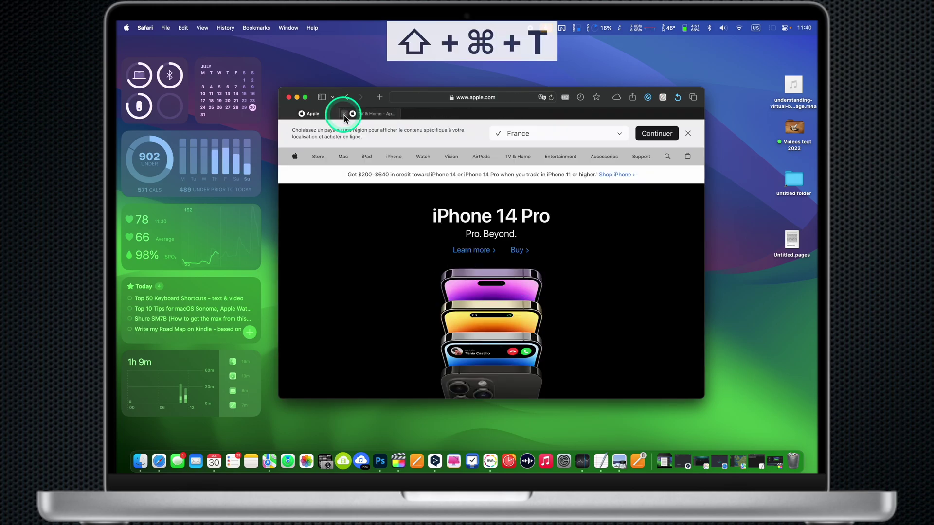
key(shift+super+t)
key(shift+super+t)
key(shift+super+t)
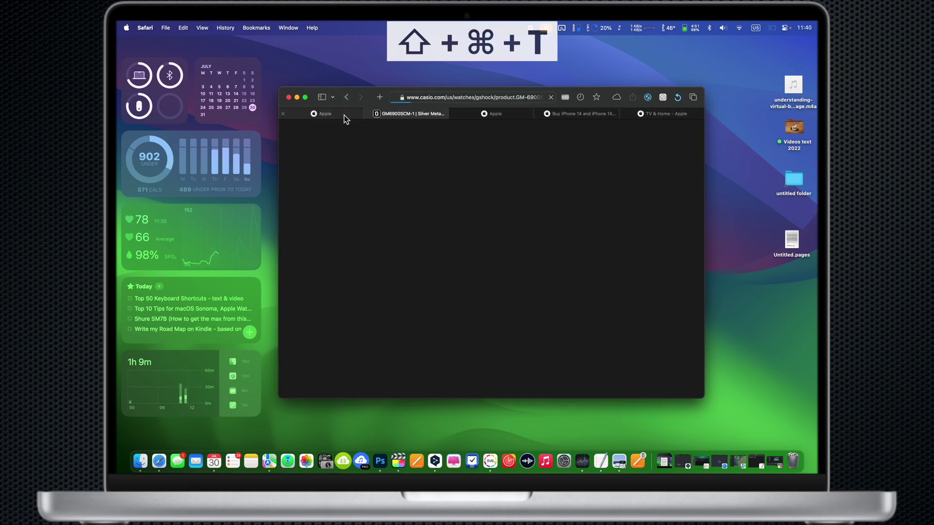
key(shift+super+t)
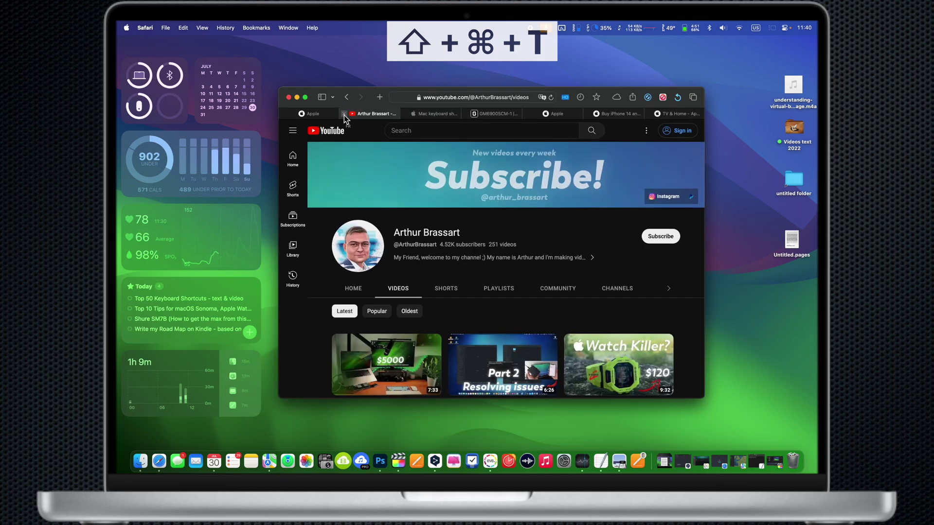
Find 'g' on the GM6900SCM-1 watch page, then bookmark the YouTube channel page and add a description.
click(492, 116)
key(super+f)
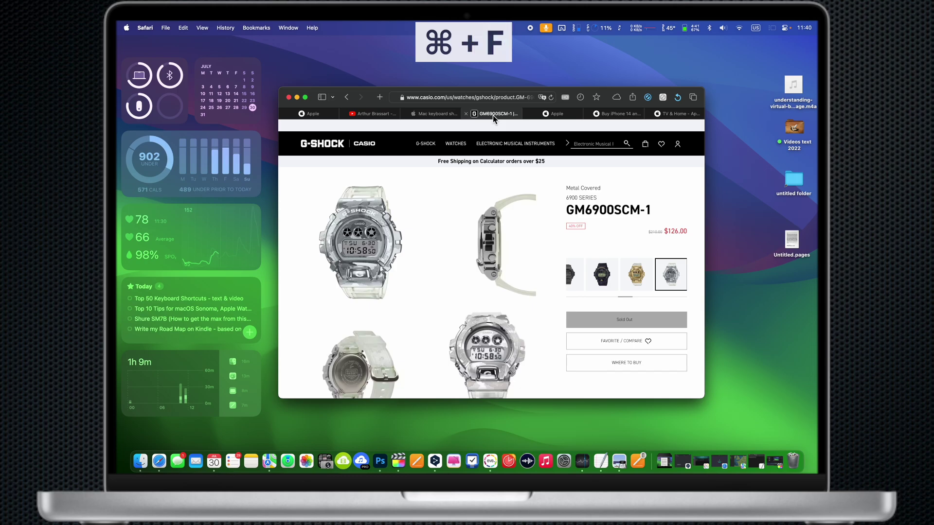
text(g)
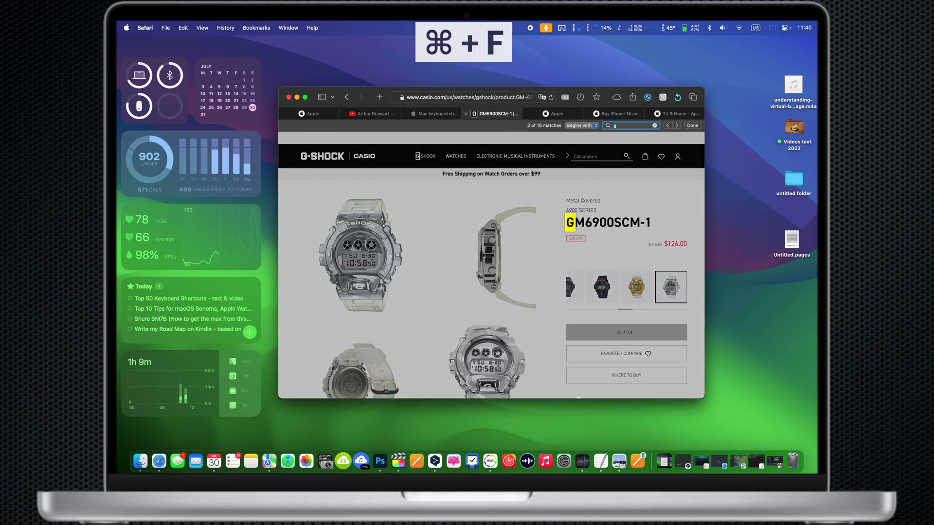
key(super+d)
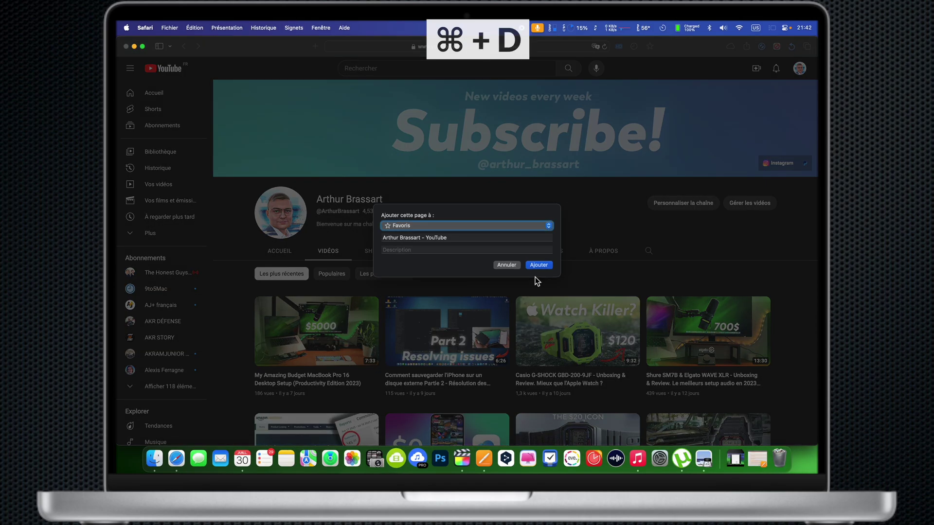
click(444, 250)
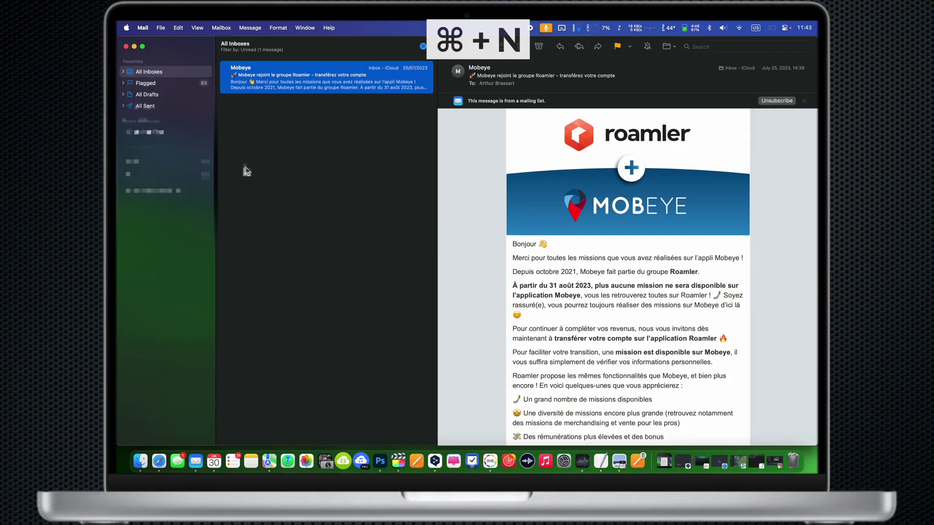
Start a new message, then reply to the Mobeye email and press Option+Cmd+B.
key(super+n)
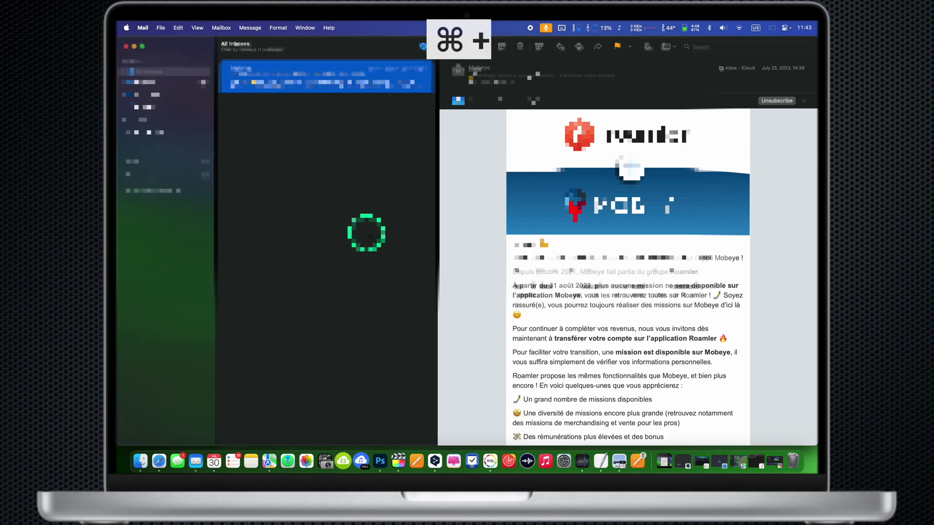
key(super+r)
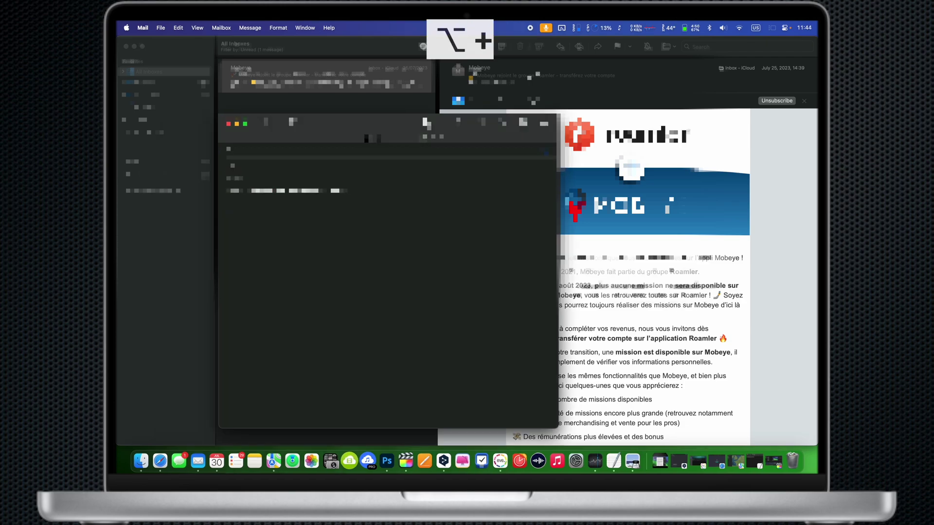
key(alt+super+b)
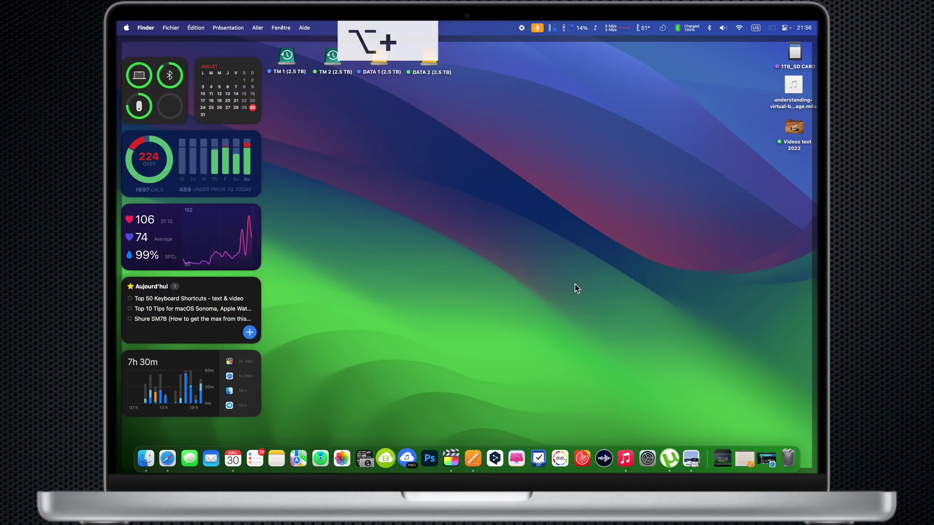
Change the system volume by a fine quarter step with Option+Shift+F11.
key(alt+shift+F11)
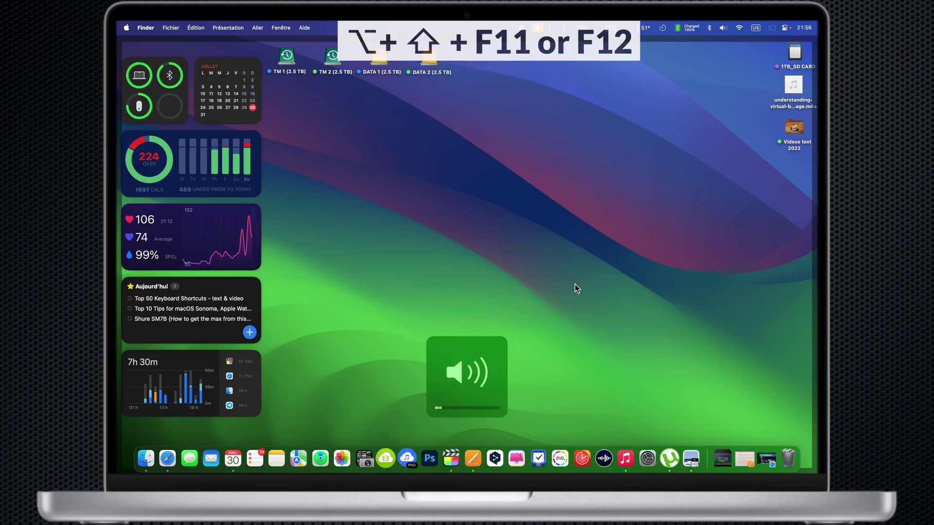